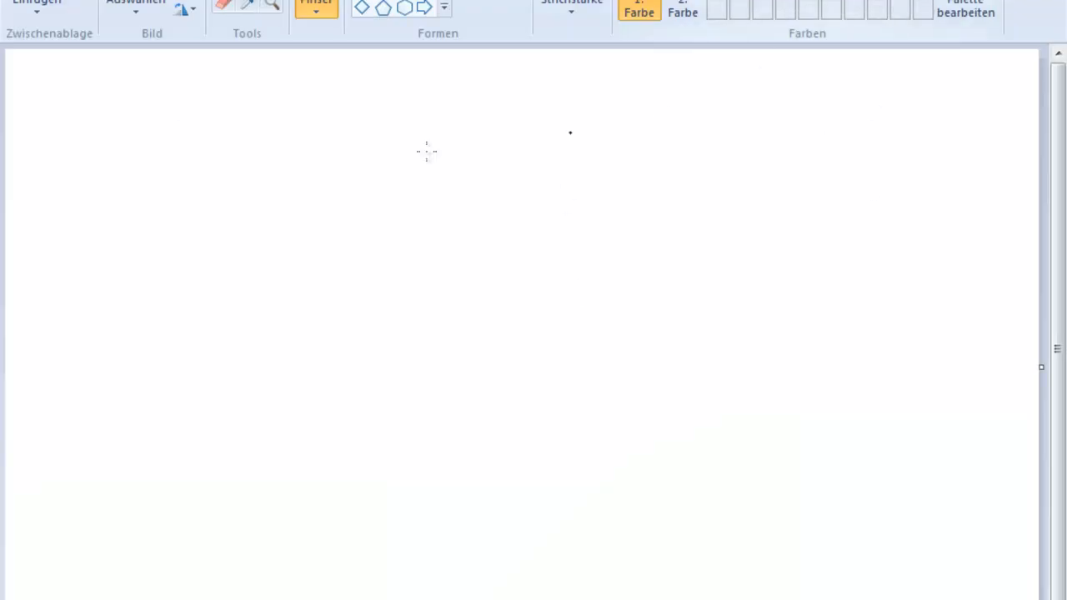
Draw a black wave, overlay red and taller yellow-green waves, then a second black wave below
{"action": "mouse_move", "coordinate": [193, 266]}
{"action": "left_mouse_down"}
{"action": "mouse_move", "coordinate": [237, 208]}
{"action": "mouse_move", "coordinate": [346, 239]}
{"action": "mouse_move", "coordinate": [403, 270]}
{"action": "mouse_move", "coordinate": [489, 214]}
{"action": "mouse_move", "coordinate": [563, 240]}
{"action": "mouse_move", "coordinate": [632, 288]}
{"action": "mouse_move", "coordinate": [709, 236]}
{"action": "mouse_move", "coordinate": [788, 240]}
{"action": "mouse_move", "coordinate": [815, 268]}
{"action": "mouse_move", "coordinate": [889, 282]}
{"action": "left_mouse_up"}
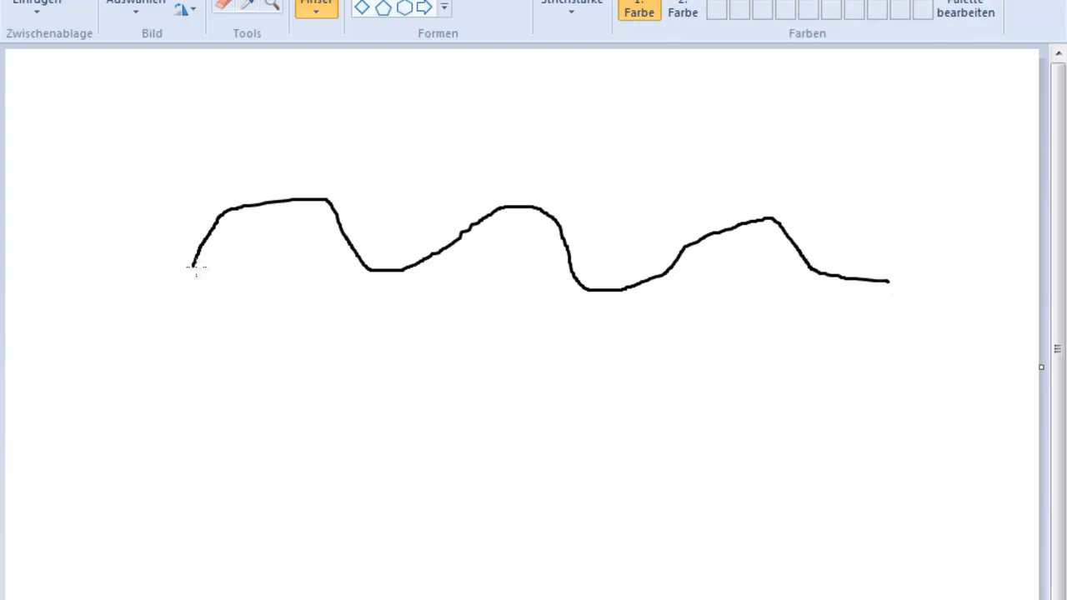
{"action": "mouse_move", "coordinate": [195, 266]}
{"action": "left_mouse_down"}
{"action": "mouse_move", "coordinate": [215, 217]}
{"action": "mouse_move", "coordinate": [307, 194]}
{"action": "mouse_move", "coordinate": [330, 203]}
{"action": "mouse_move", "coordinate": [366, 265]}
{"action": "mouse_move", "coordinate": [405, 269]}
{"action": "mouse_move", "coordinate": [510, 207]}
{"action": "mouse_move", "coordinate": [543, 209]}
{"action": "mouse_move", "coordinate": [586, 285]}
{"action": "mouse_move", "coordinate": [646, 279]}
{"action": "mouse_move", "coordinate": [705, 238]}
{"action": "mouse_move", "coordinate": [757, 220]}
{"action": "mouse_move", "coordinate": [780, 221]}
{"action": "mouse_move", "coordinate": [865, 287]}
{"action": "mouse_move", "coordinate": [894, 286]}
{"action": "left_mouse_up"}
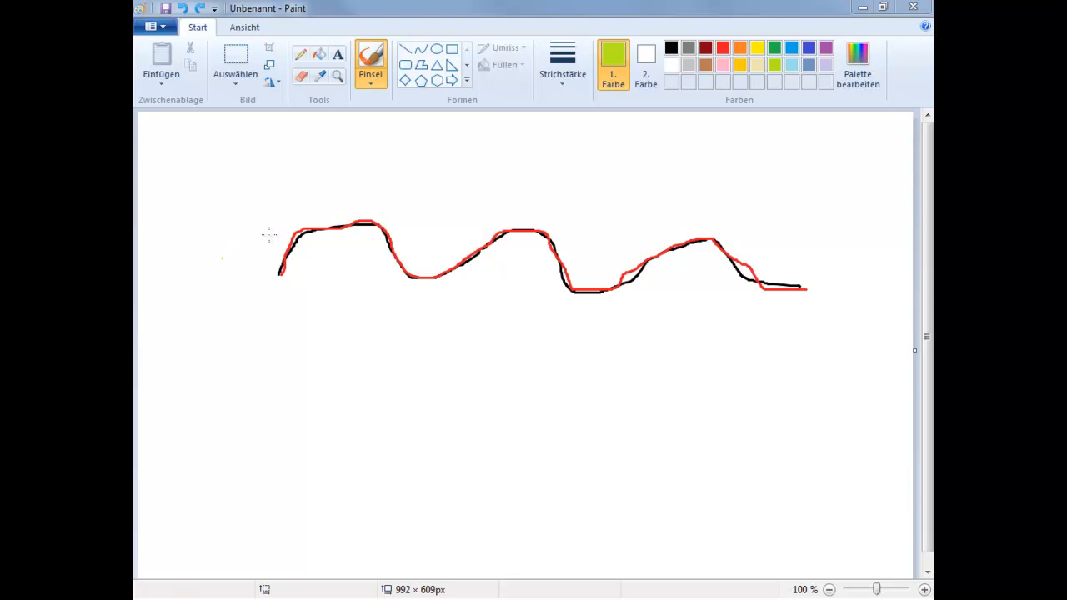
{"action": "mouse_move", "coordinate": [280, 274]}
{"action": "left_mouse_down"}
{"action": "mouse_move", "coordinate": [305, 203]}
{"action": "mouse_move", "coordinate": [337, 181]}
{"action": "mouse_move", "coordinate": [375, 195]}
{"action": "mouse_move", "coordinate": [426, 317]}
{"action": "mouse_move", "coordinate": [474, 283]}
{"action": "mouse_move", "coordinate": [486, 147]}
{"action": "mouse_move", "coordinate": [531, 107]}
{"action": "mouse_move", "coordinate": [595, 338]}
{"action": "mouse_move", "coordinate": [637, 326]}
{"action": "mouse_move", "coordinate": [672, 202]}
{"action": "mouse_move", "coordinate": [725, 153]}
{"action": "mouse_move", "coordinate": [810, 190]}
{"action": "mouse_move", "coordinate": [821, 275]}
{"action": "mouse_move", "coordinate": [902, 286]}
{"action": "left_mouse_up"}
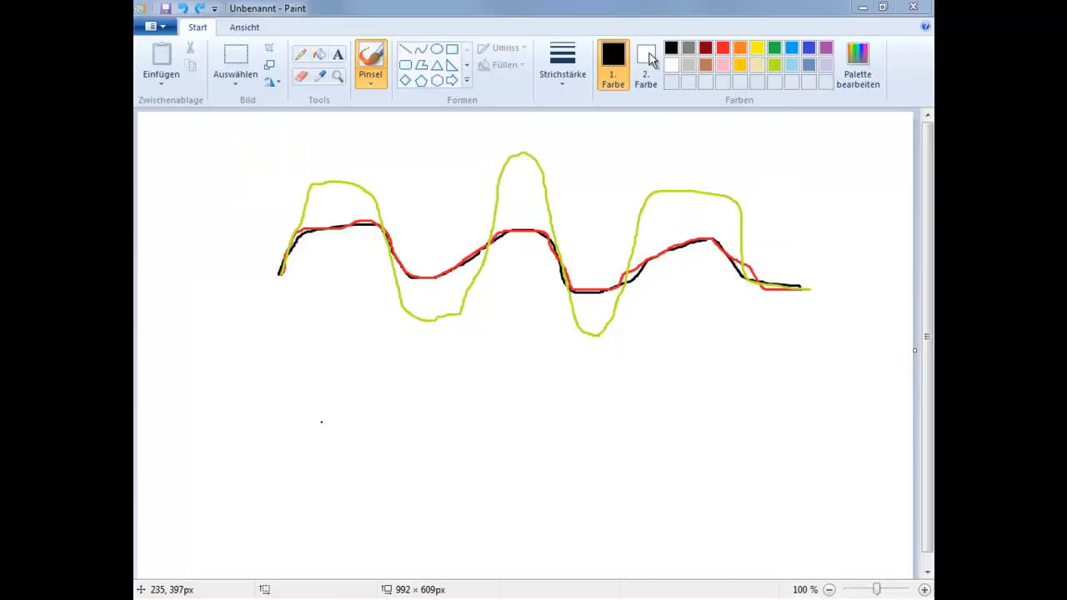
{"action": "left_click", "coordinate": [671, 48]}
{"action": "mouse_move", "coordinate": [265, 459]}
{"action": "left_mouse_down"}
{"action": "mouse_move", "coordinate": [339, 427]}
{"action": "mouse_move", "coordinate": [381, 459]}
{"action": "mouse_move", "coordinate": [482, 474]}
{"action": "mouse_move", "coordinate": [527, 435]}
{"action": "mouse_move", "coordinate": [573, 469]}
{"action": "mouse_move", "coordinate": [767, 464]}
{"action": "mouse_move", "coordinate": [809, 494]}
{"action": "left_mouse_up"}
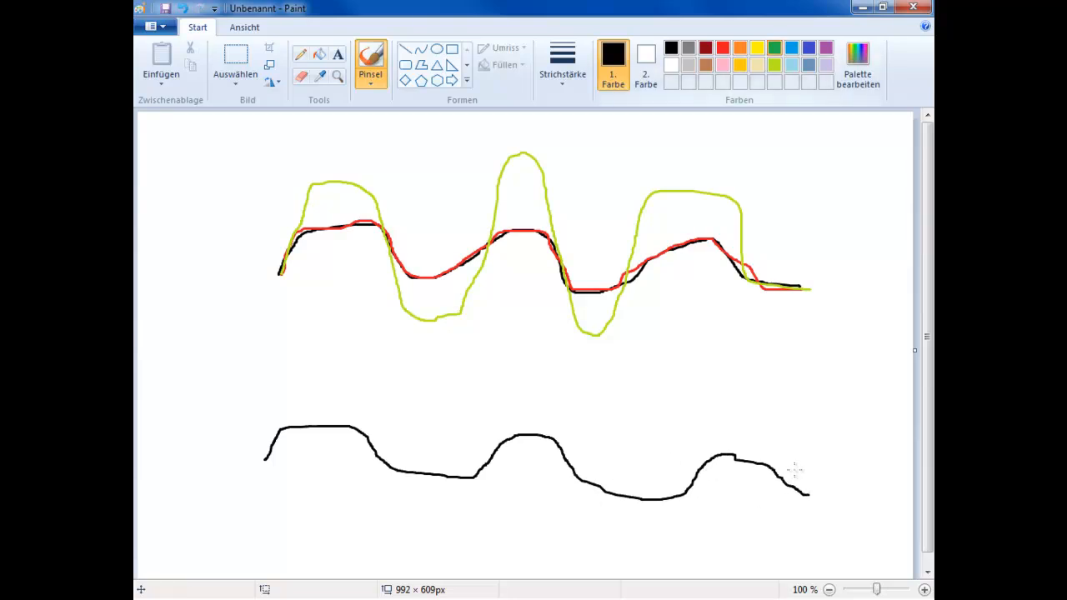
Add a green wave opposite the lower black one, then red flat and straight divider lines, undoing the last stroke
{"action": "left_click", "coordinate": [775, 48]}
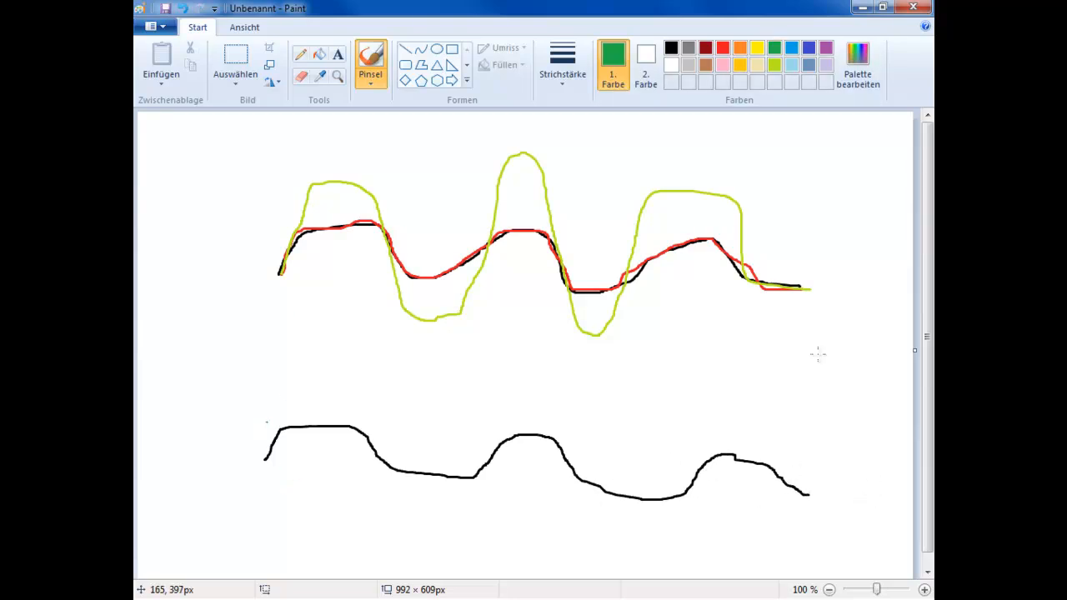
{"action": "mouse_move", "coordinate": [266, 419]}
{"action": "left_mouse_down"}
{"action": "mouse_move", "coordinate": [292, 455]}
{"action": "mouse_move", "coordinate": [321, 463]}
{"action": "mouse_move", "coordinate": [350, 465]}
{"action": "mouse_move", "coordinate": [413, 424]}
{"action": "mouse_move", "coordinate": [462, 432]}
{"action": "mouse_move", "coordinate": [543, 488]}
{"action": "mouse_move", "coordinate": [646, 433]}
{"action": "mouse_move", "coordinate": [726, 502]}
{"action": "mouse_move", "coordinate": [790, 478]}
{"action": "mouse_move", "coordinate": [809, 439]}
{"action": "left_mouse_up"}
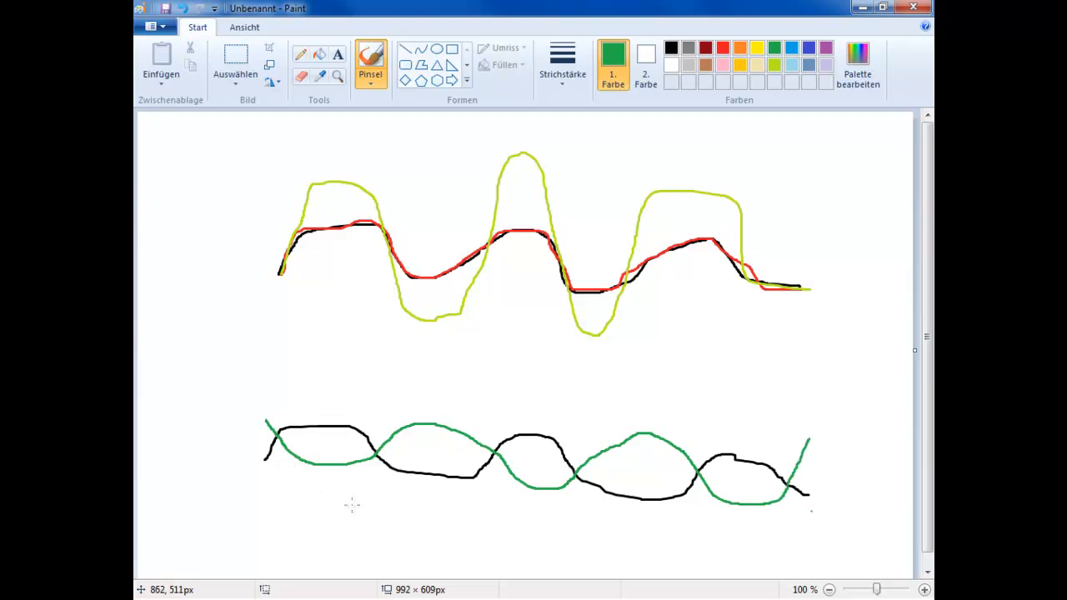
{"action": "left_click", "coordinate": [722, 48]}
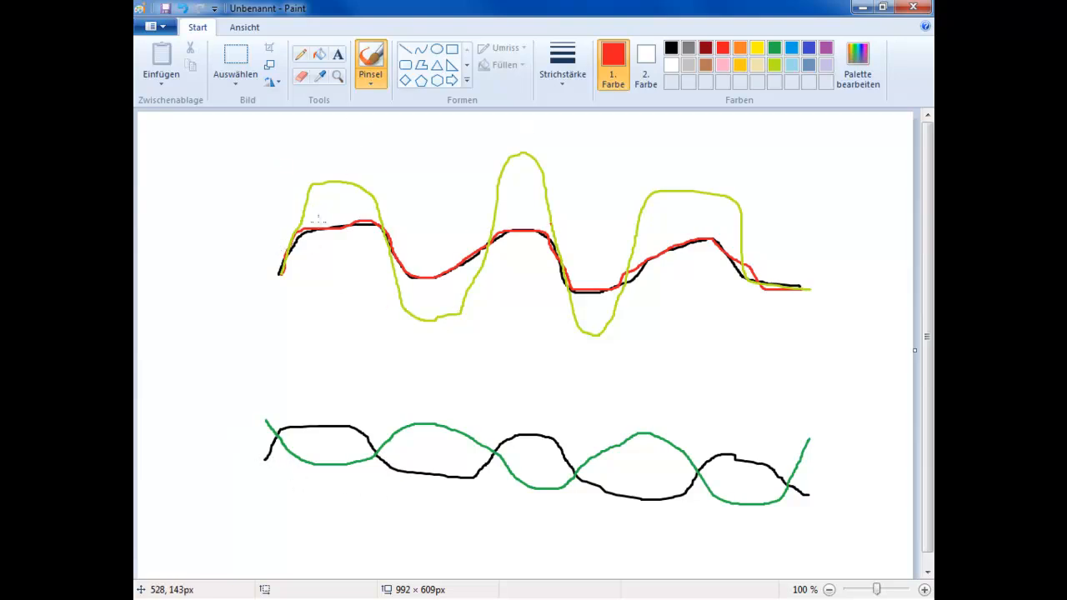
{"action": "left_click_drag", "start_coordinate": [233, 439], "coordinate": [811, 482]}
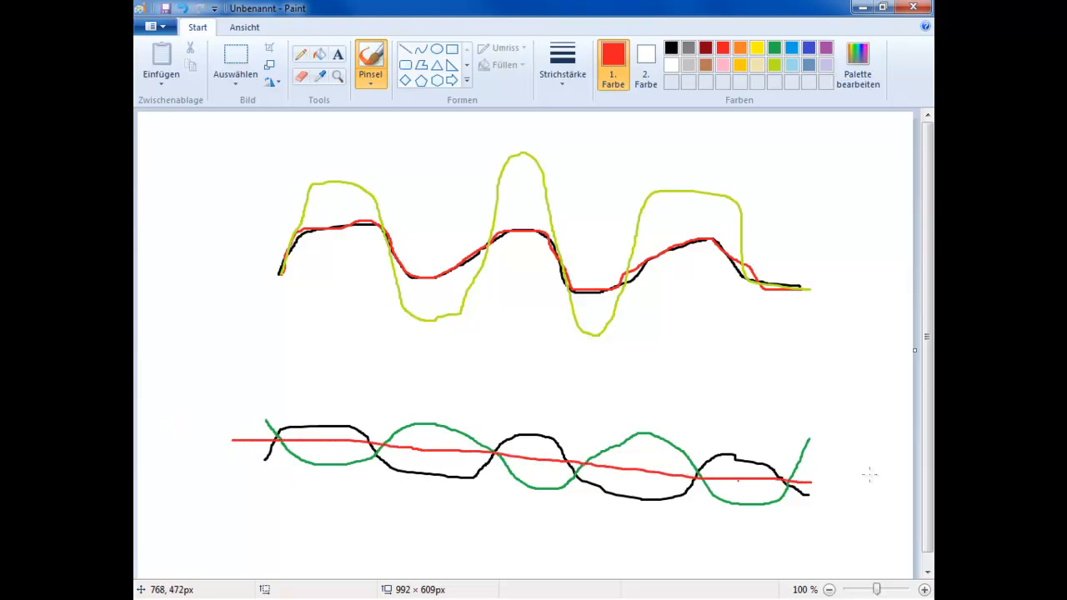
{"action": "left_click_drag", "start_coordinate": [227, 367], "coordinate": [779, 367]}
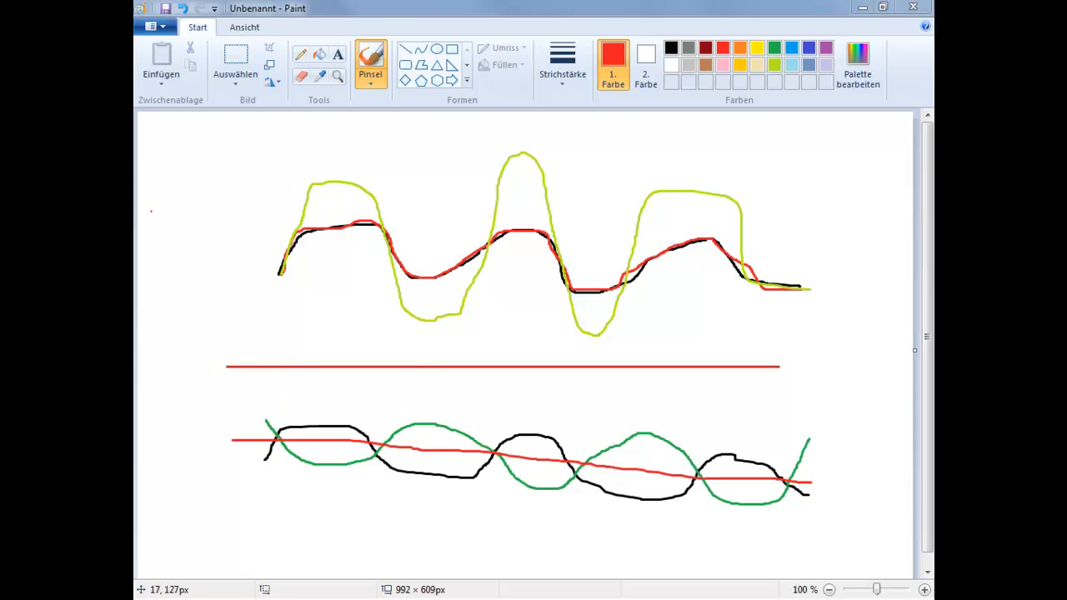
{"action": "key", "text": "ctrl+z"}
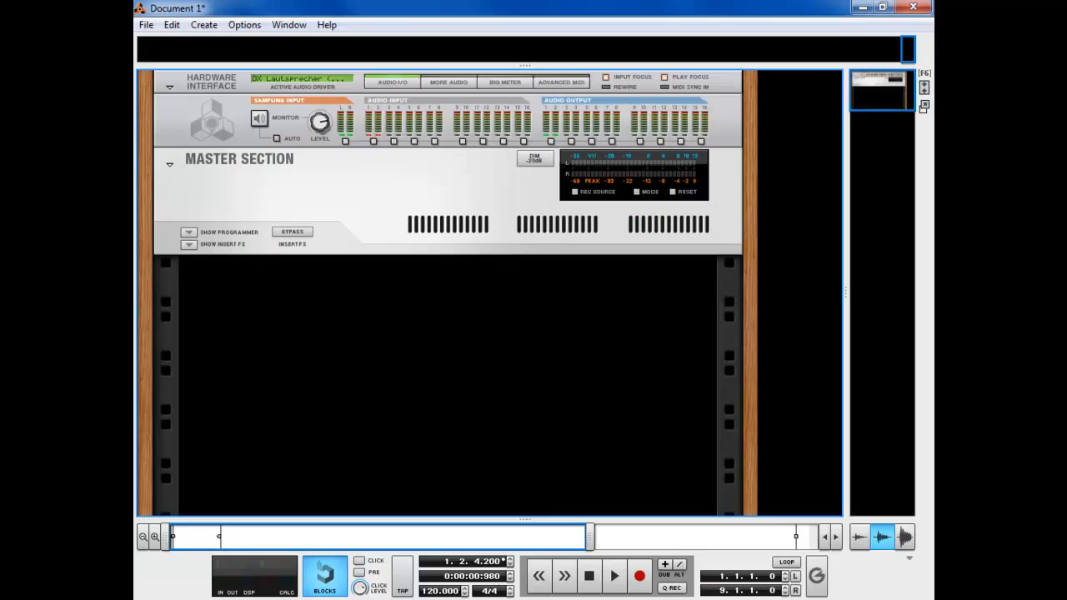
Add an NN-XT sampler and a Matrix Pattern Sequencer to the rack
{"action": "right_click", "coordinate": [402, 303]}
{"action": "mouse_move", "coordinate": [493, 397]}
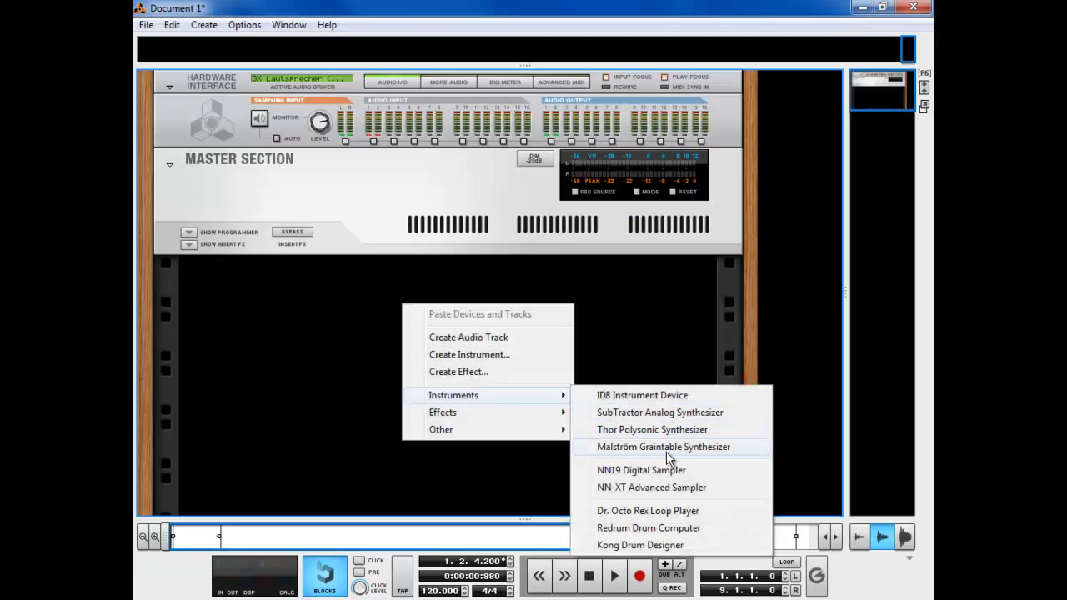
{"action": "left_click", "coordinate": [667, 487]}
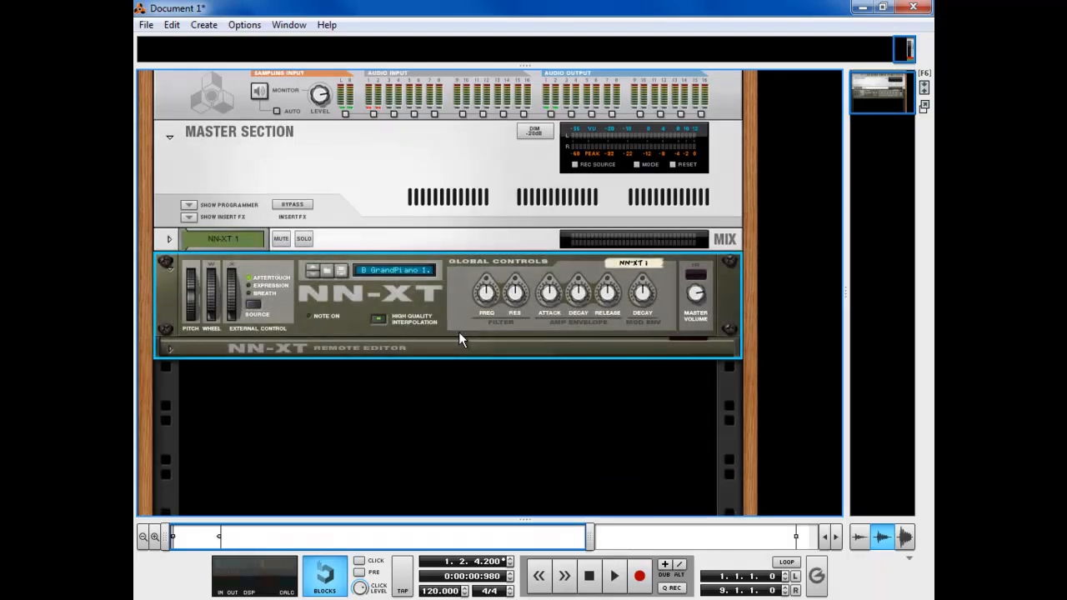
{"action": "right_click", "coordinate": [458, 332]}
{"action": "mouse_move", "coordinate": [539, 217]}
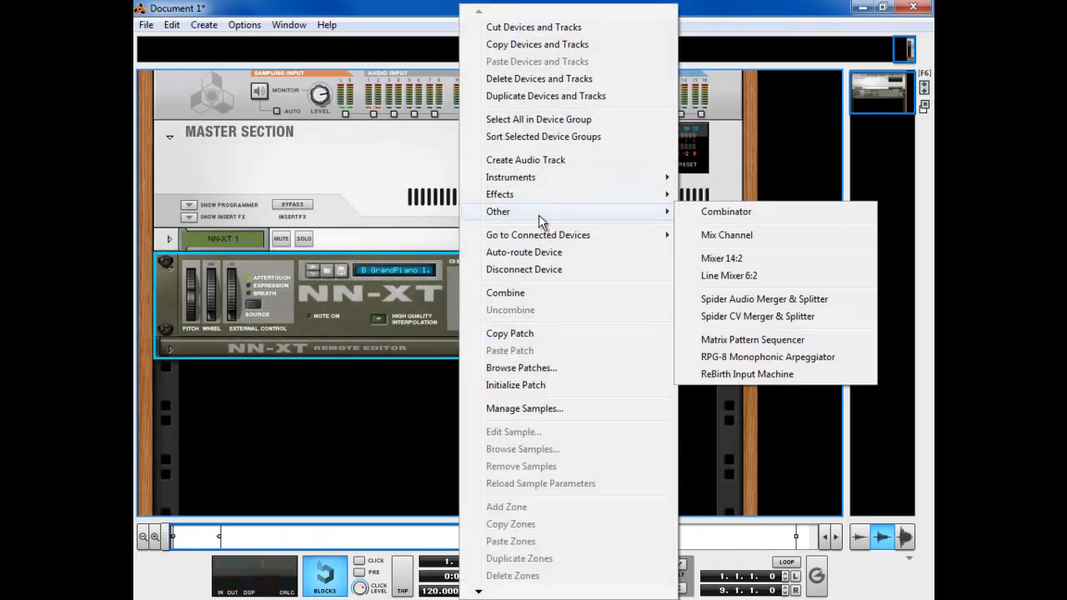
{"action": "left_click", "coordinate": [782, 340]}
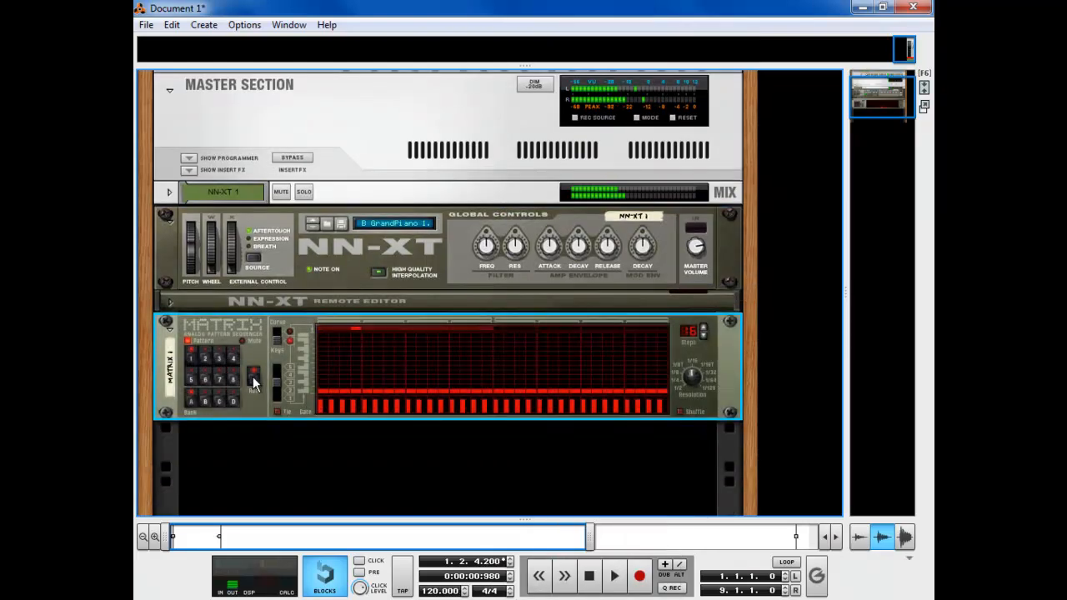
Add a Combinator from the Other device category
{"action": "right_click", "coordinate": [279, 452]}
{"action": "mouse_move", "coordinate": [354, 545]}
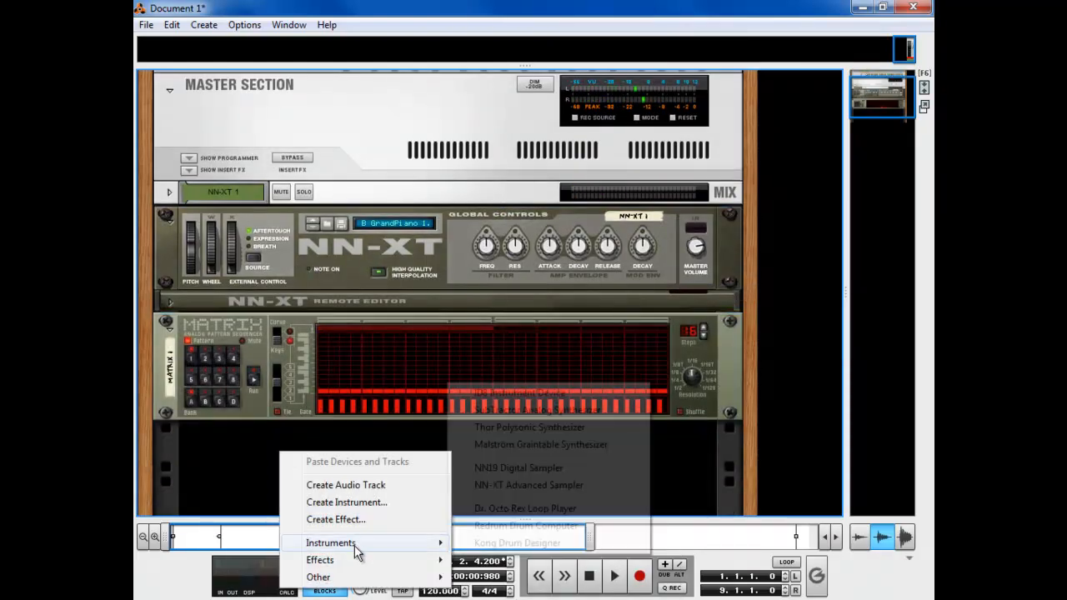
{"action": "mouse_move", "coordinate": [360, 564]}
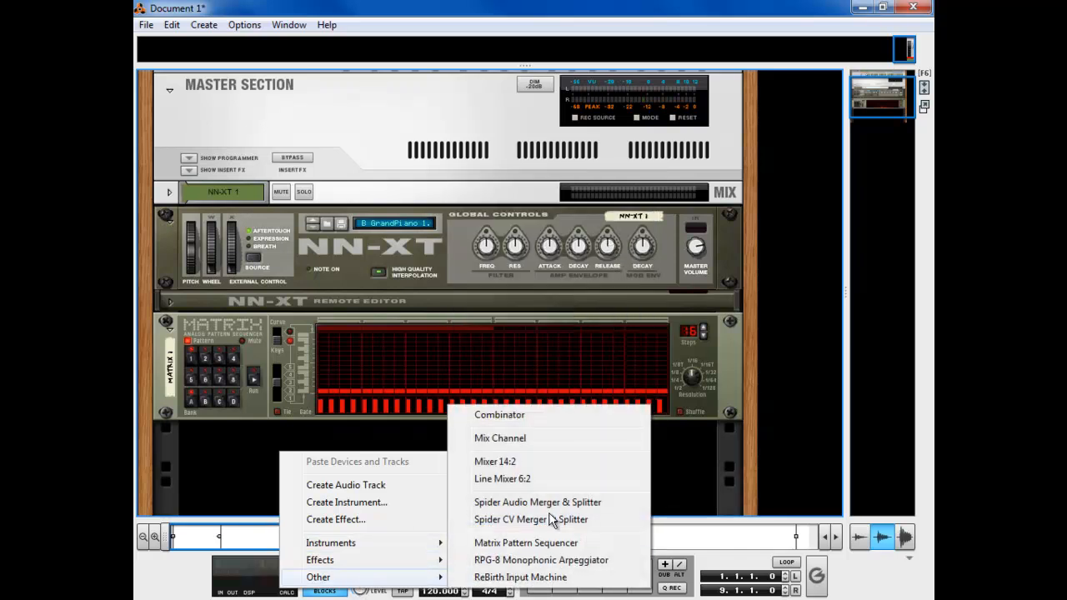
{"action": "left_click", "coordinate": [551, 416]}
Move the NN-XT into the Combinator and add a Spider Audio Merger & Splitter
{"action": "left_click_drag", "start_coordinate": [733, 238], "coordinate": [662, 427]}
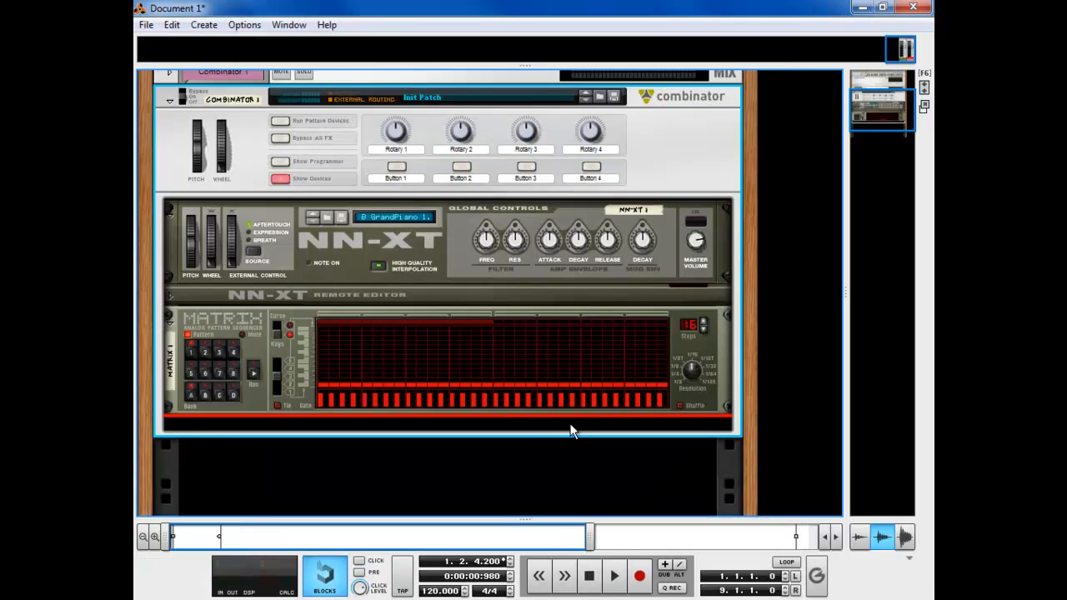
{"action": "right_click", "coordinate": [571, 430]}
{"action": "mouse_move", "coordinate": [665, 321]}
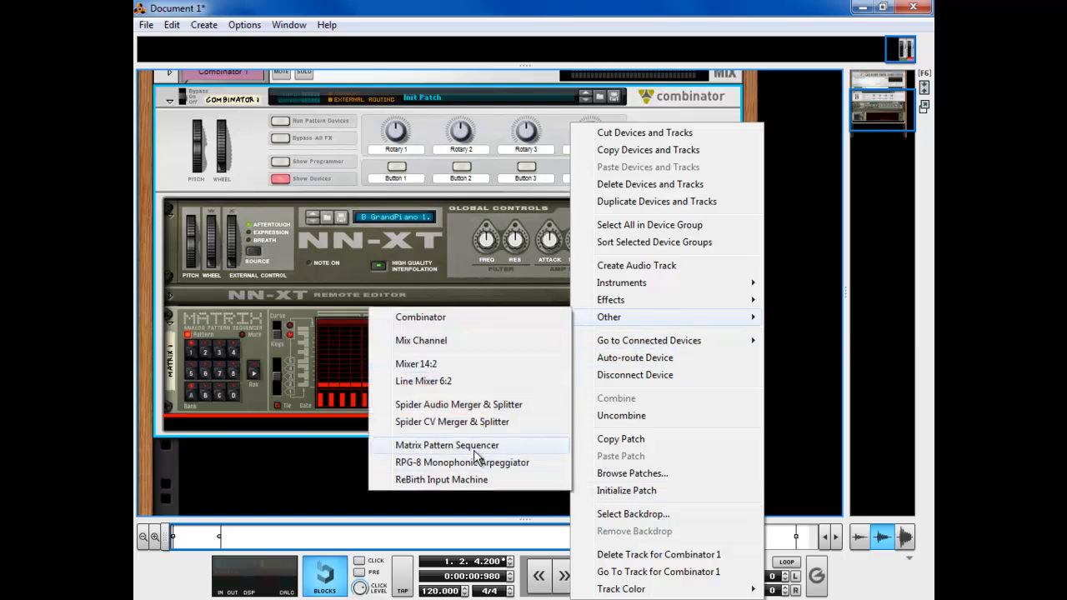
{"action": "left_click", "coordinate": [483, 408]}
Add a Line Mixer 6:2 to the Combinator and clear the device selection
{"action": "right_click", "coordinate": [479, 432]}
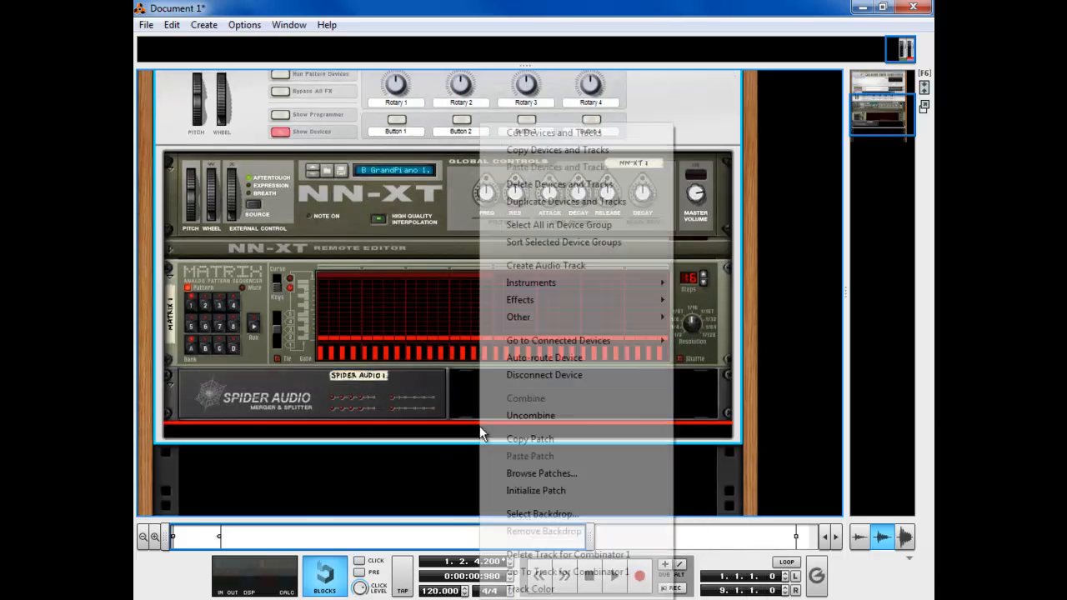
{"action": "mouse_move", "coordinate": [574, 321]}
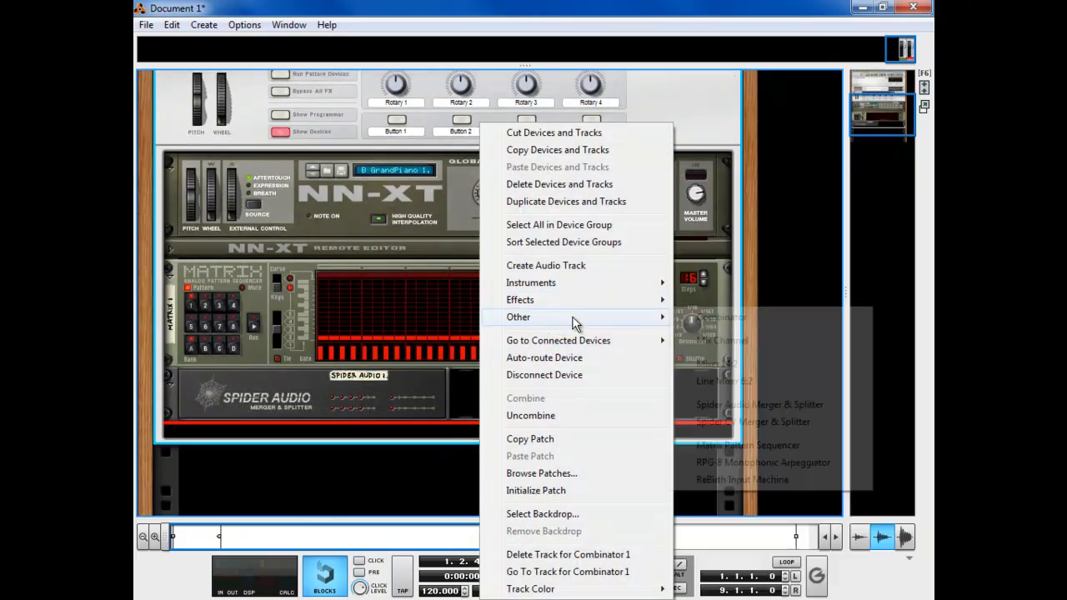
{"action": "left_click", "coordinate": [750, 381]}
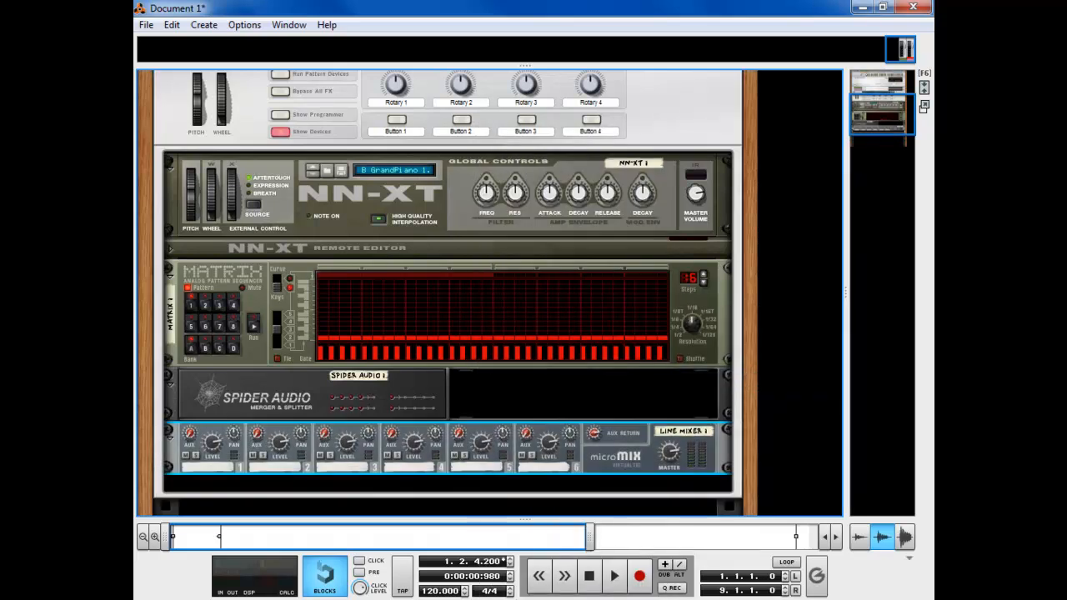
{"action": "left_click", "coordinate": [531, 406]}
On the rack's rear, recable the NN-XT outputs through Spider Audio into Line Mixer channels 1–2
{"action": "key", "text": "Tab"}
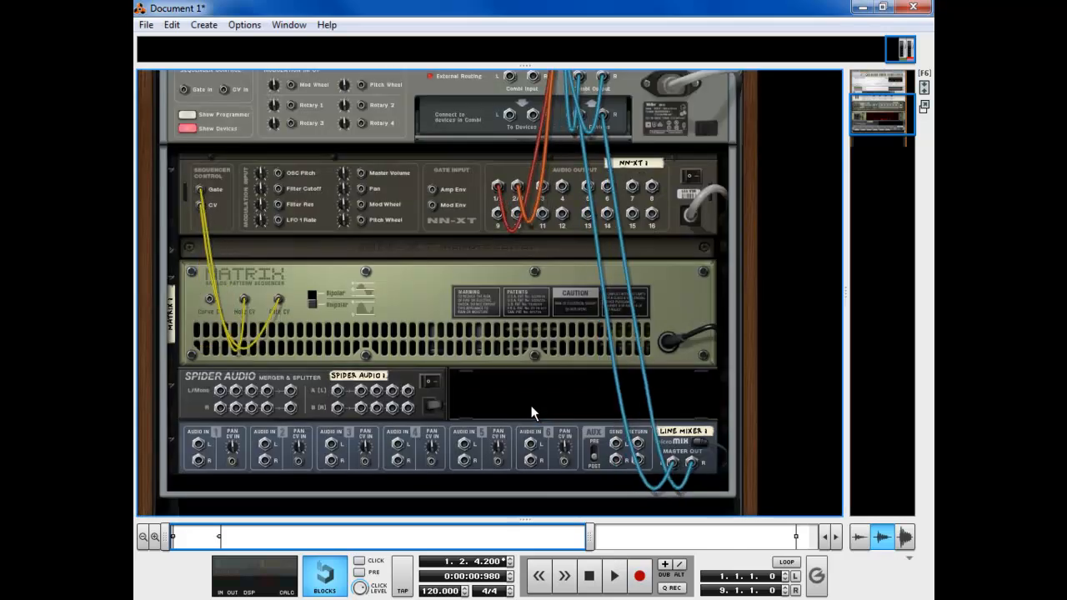
{"action": "scroll", "coordinate": [555, 381], "scroll_direction": "up", "scroll_amount": 3}
{"action": "left_click_drag", "start_coordinate": [497, 285], "coordinate": [200, 446]}
{"action": "scroll", "coordinate": [492, 334], "scroll_direction": "down", "scroll_amount": 3}
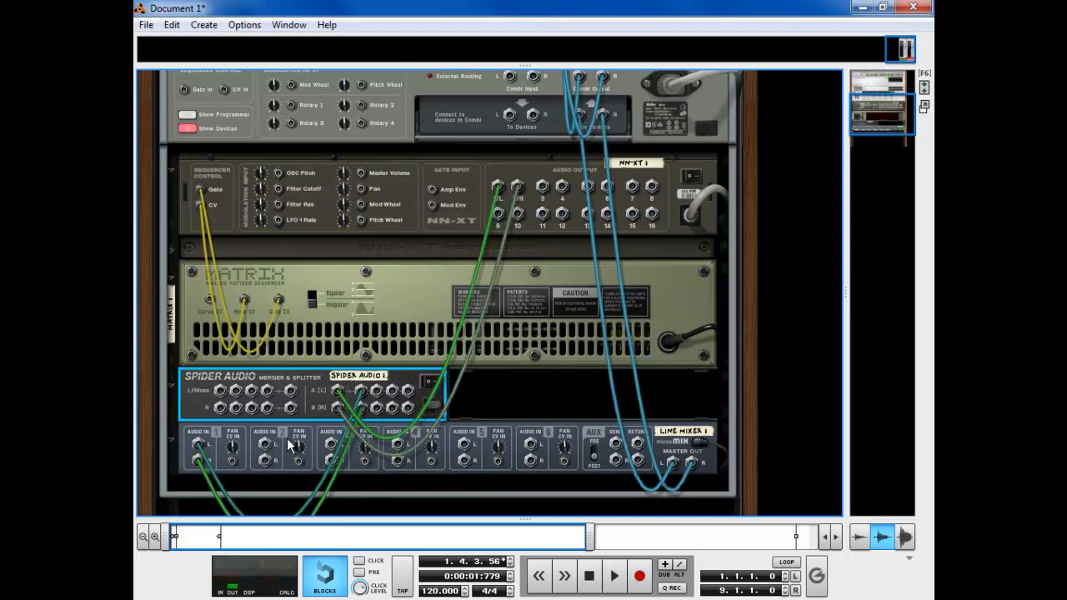
{"action": "key", "text": "Tab"}
{"action": "scroll", "coordinate": [383, 386], "scroll_direction": "down", "scroll_amount": 1}
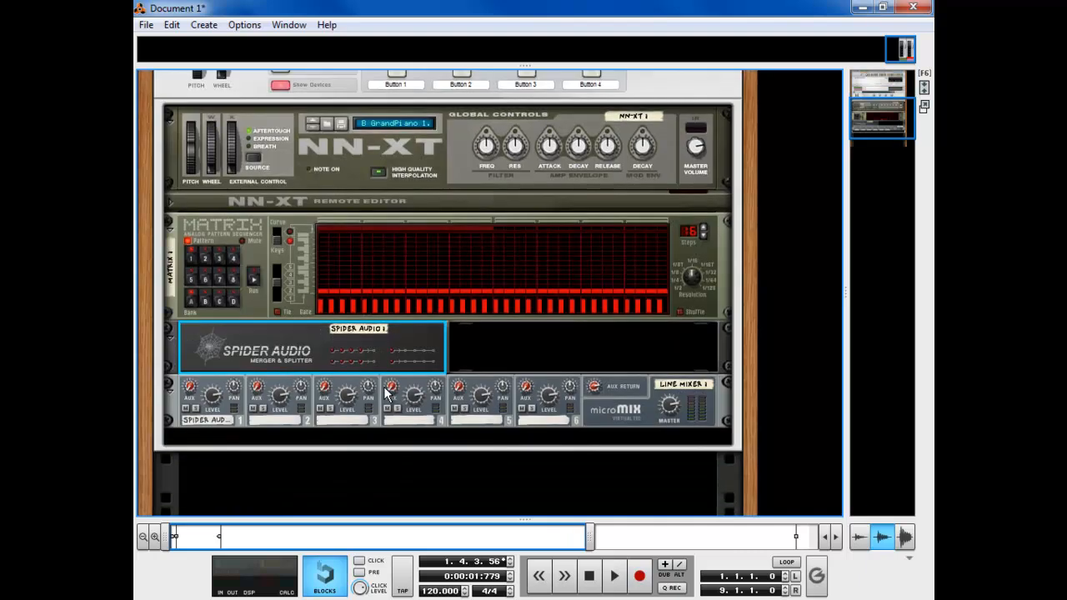
Add a Thor Polysonic Synthesizer below the line mixer
{"action": "left_click", "coordinate": [511, 360]}
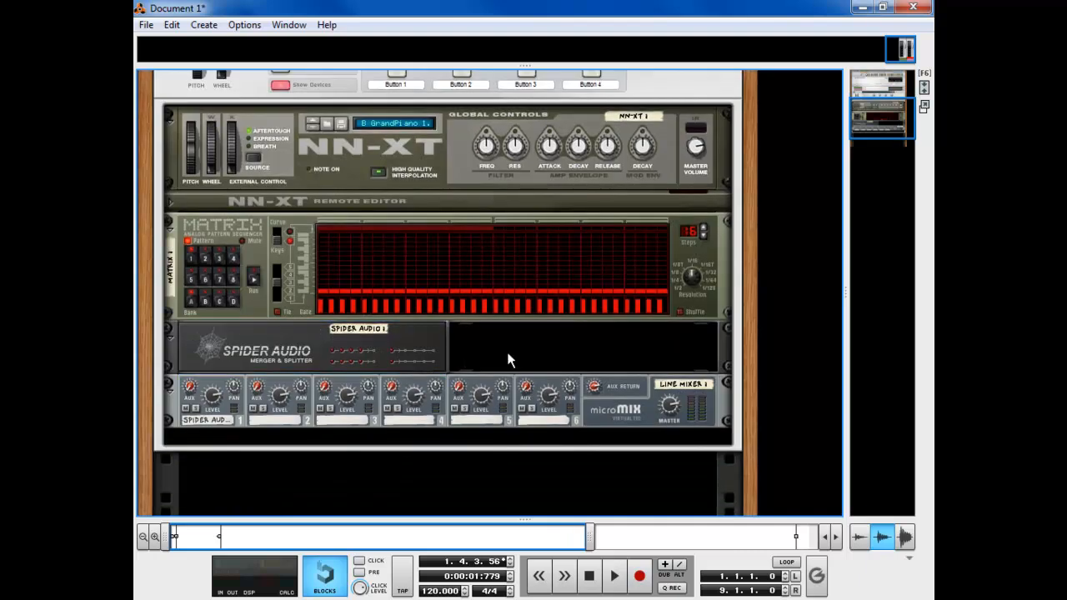
{"action": "left_click", "coordinate": [473, 442]}
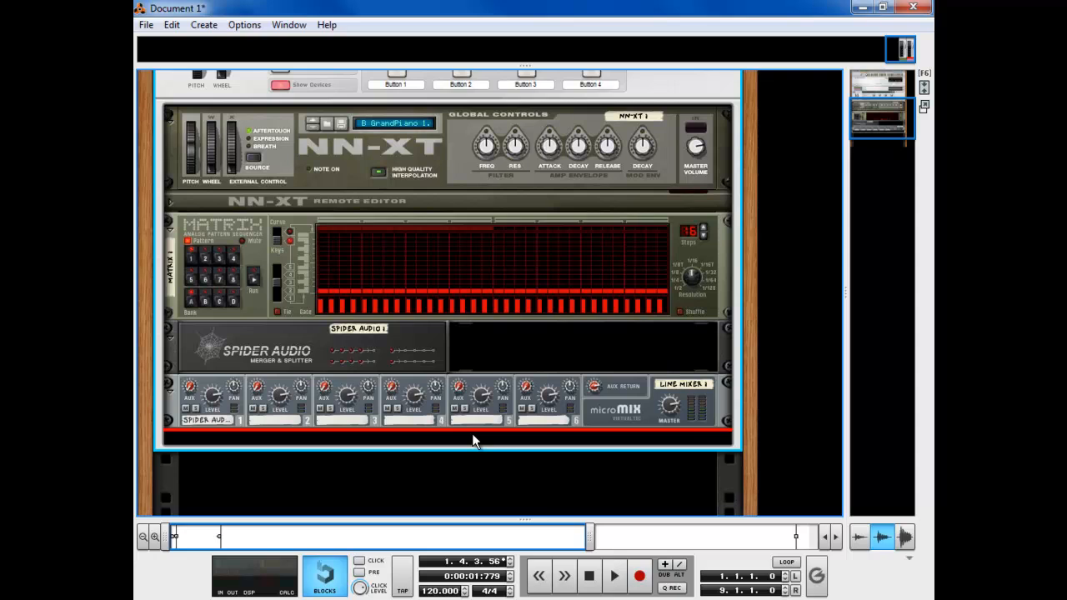
{"action": "right_click", "coordinate": [473, 442]}
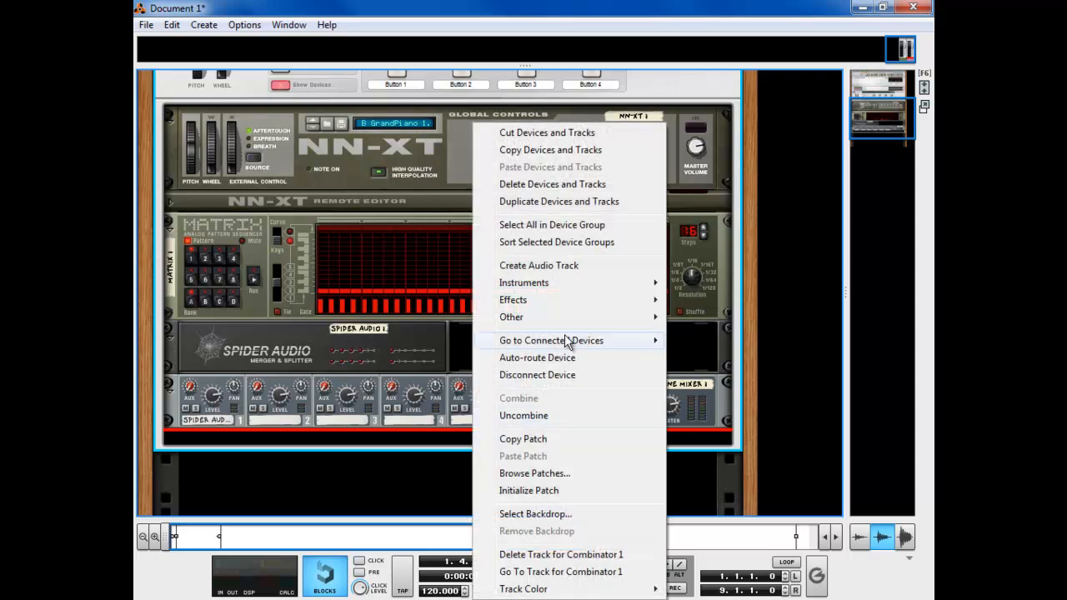
{"action": "mouse_move", "coordinate": [565, 307]}
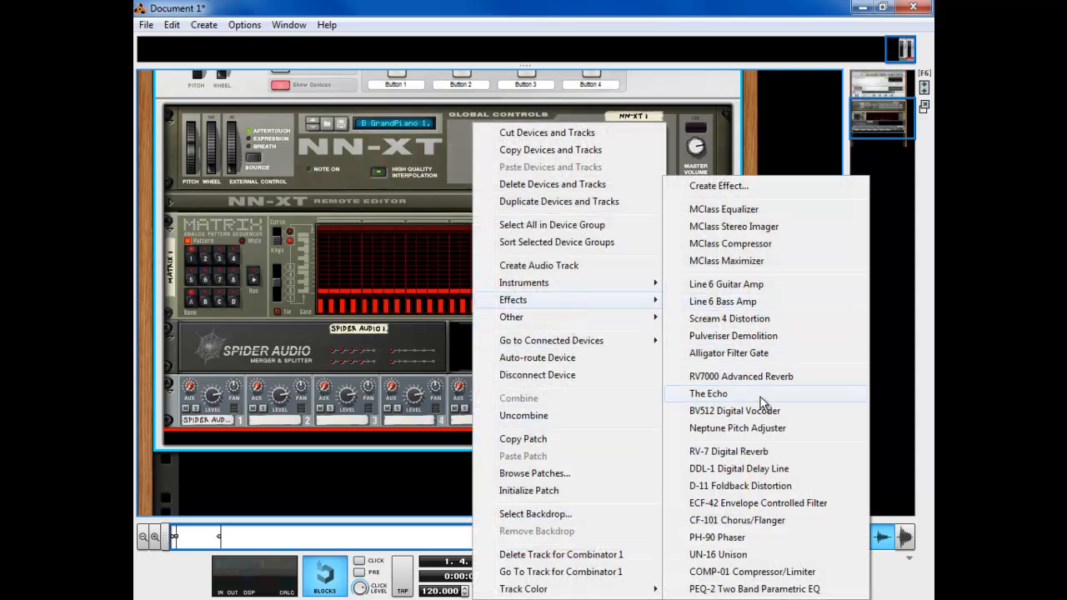
{"action": "mouse_move", "coordinate": [554, 287]}
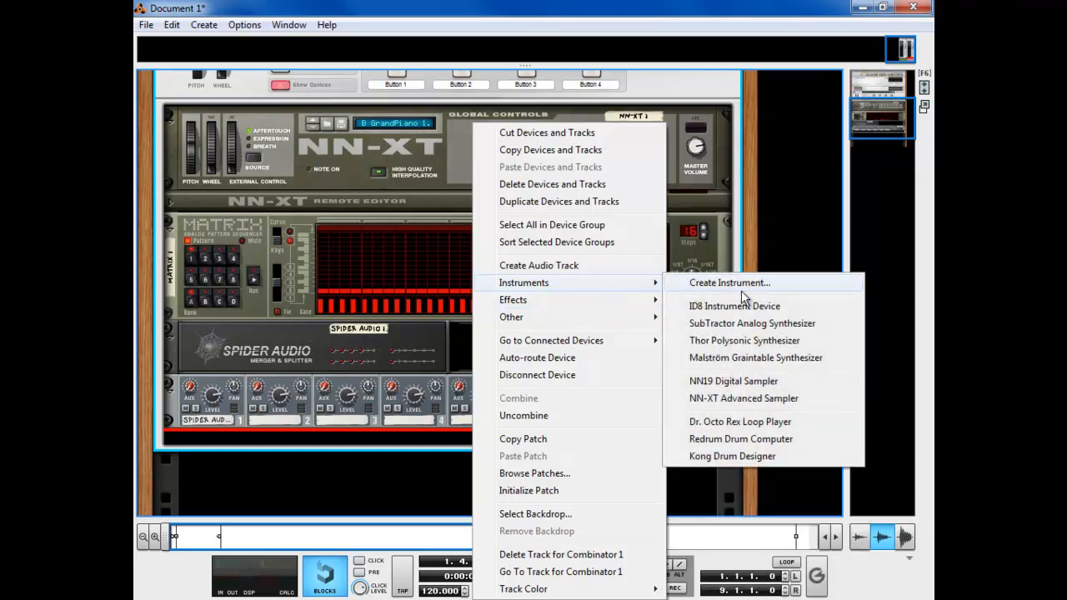
{"action": "left_click", "coordinate": [747, 343]}
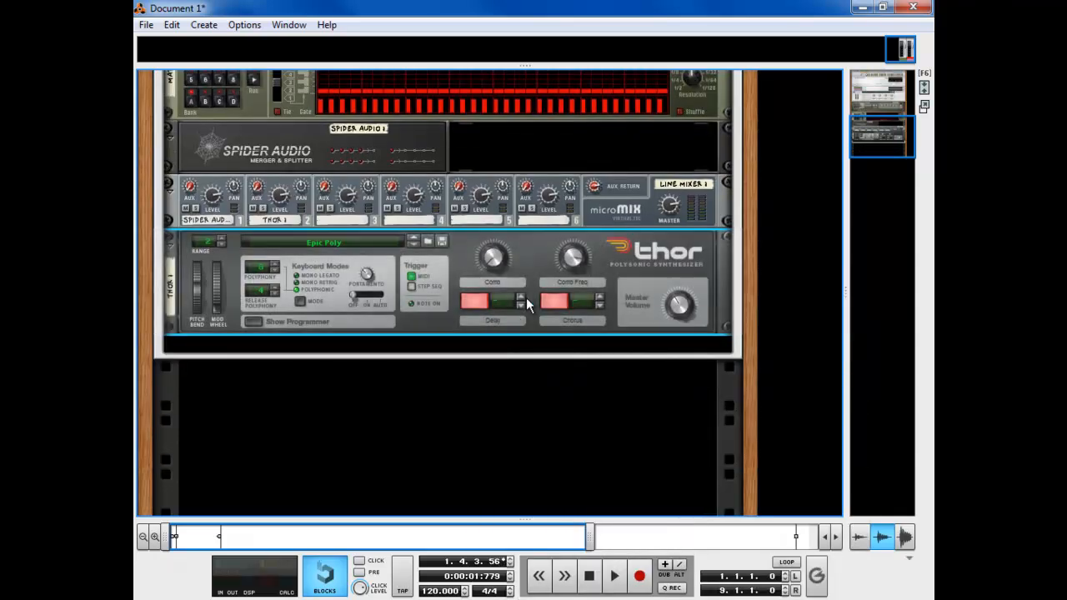
Initialize Thor's patch and cable Spider Audio's split outputs into Thor's Audio In 1 and 2
{"action": "right_click", "coordinate": [538, 249]}
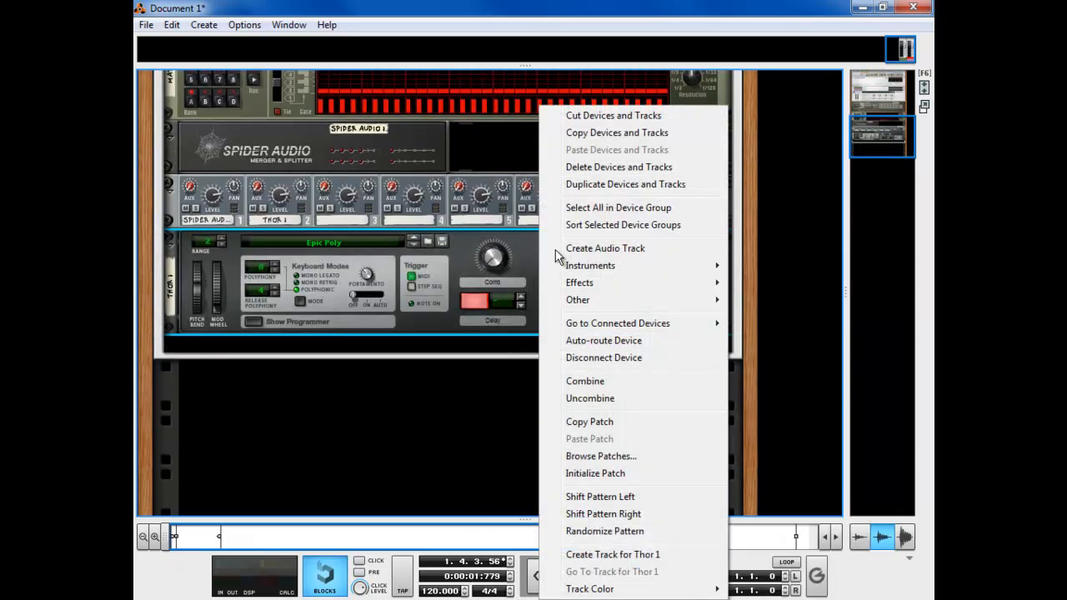
{"action": "left_click", "coordinate": [606, 472]}
{"action": "key", "text": "Tab"}
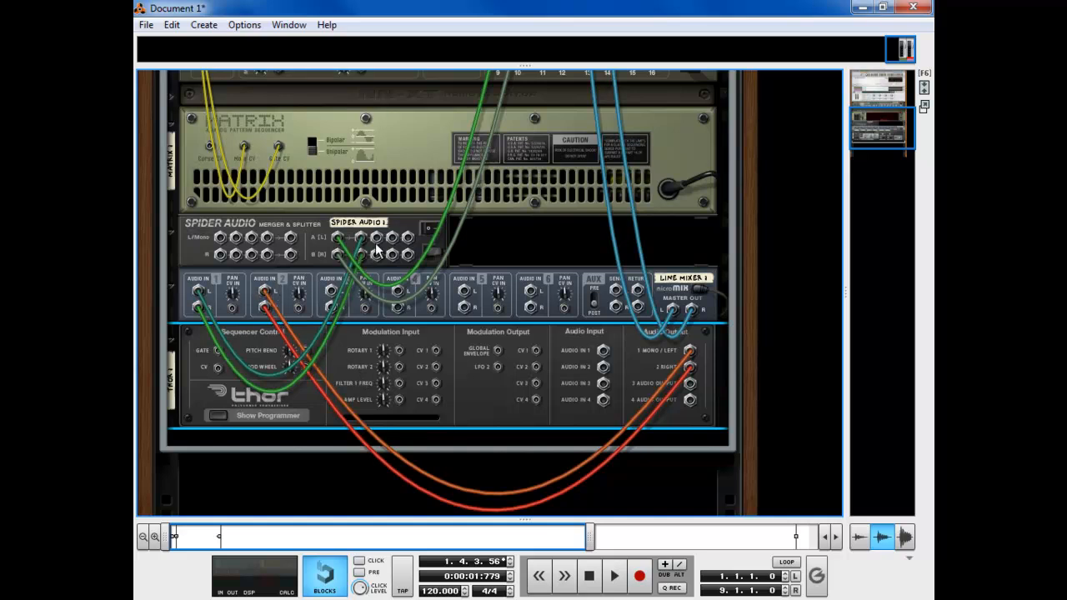
{"action": "left_click_drag", "start_coordinate": [406, 241], "coordinate": [658, 342]}
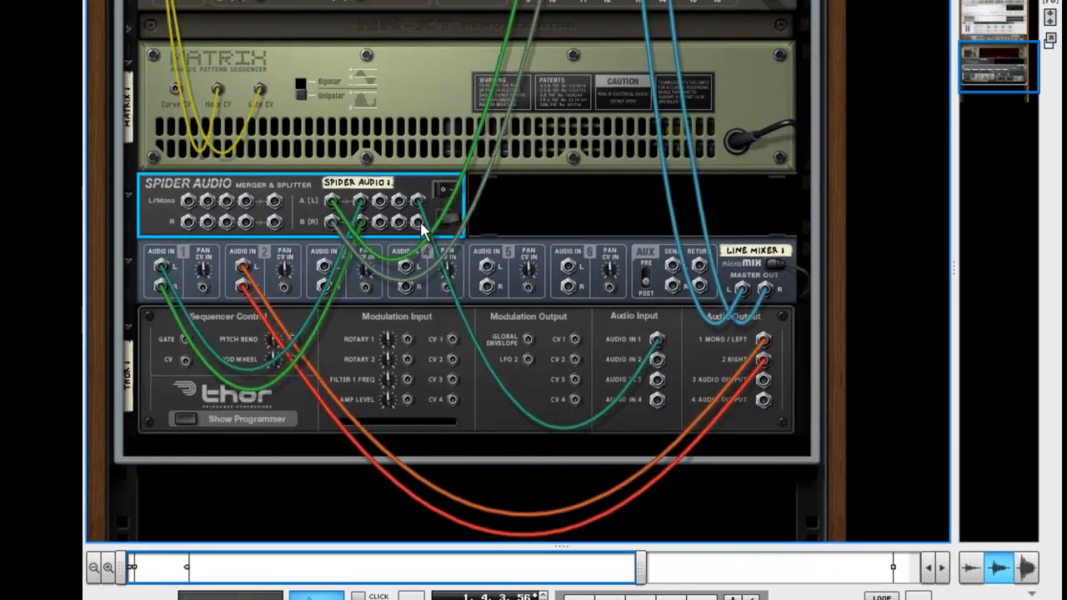
{"action": "left_click_drag", "start_coordinate": [421, 223], "coordinate": [658, 371]}
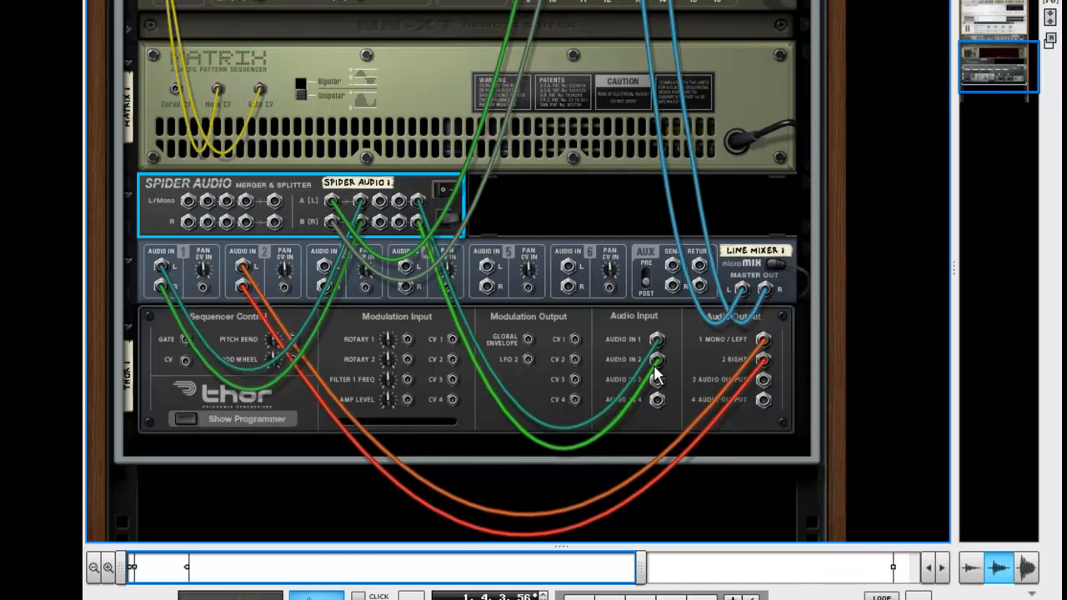
{"action": "key", "text": "Tab"}
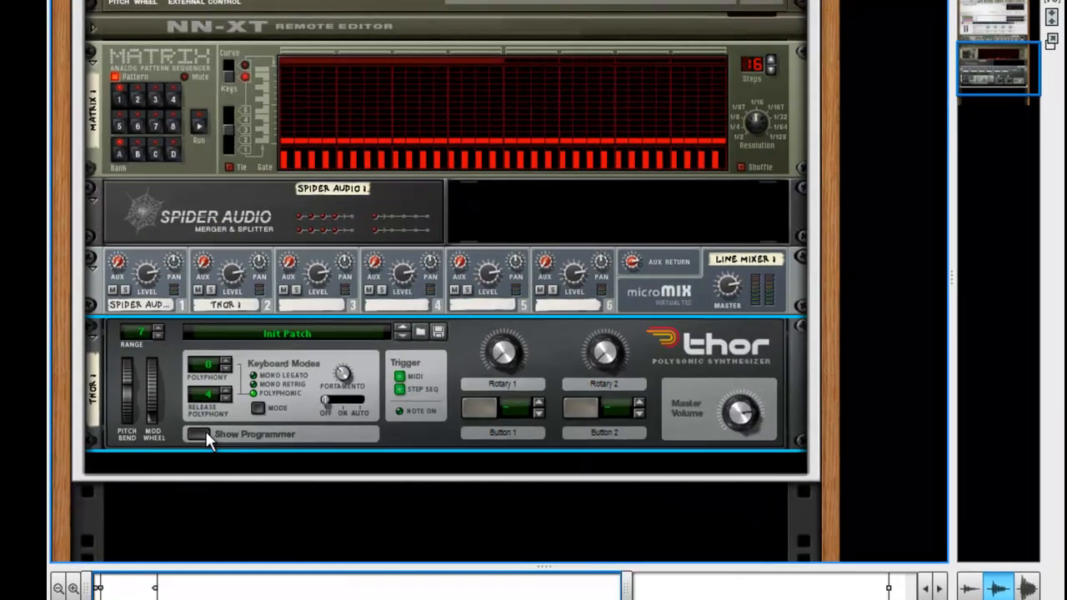
Show Thor's programmer, set the Osc 1 type to Off and Filter 1 to Bypass
{"action": "left_click", "coordinate": [227, 419]}
{"action": "scroll", "coordinate": [172, 440], "scroll_direction": "down", "scroll_amount": 5}
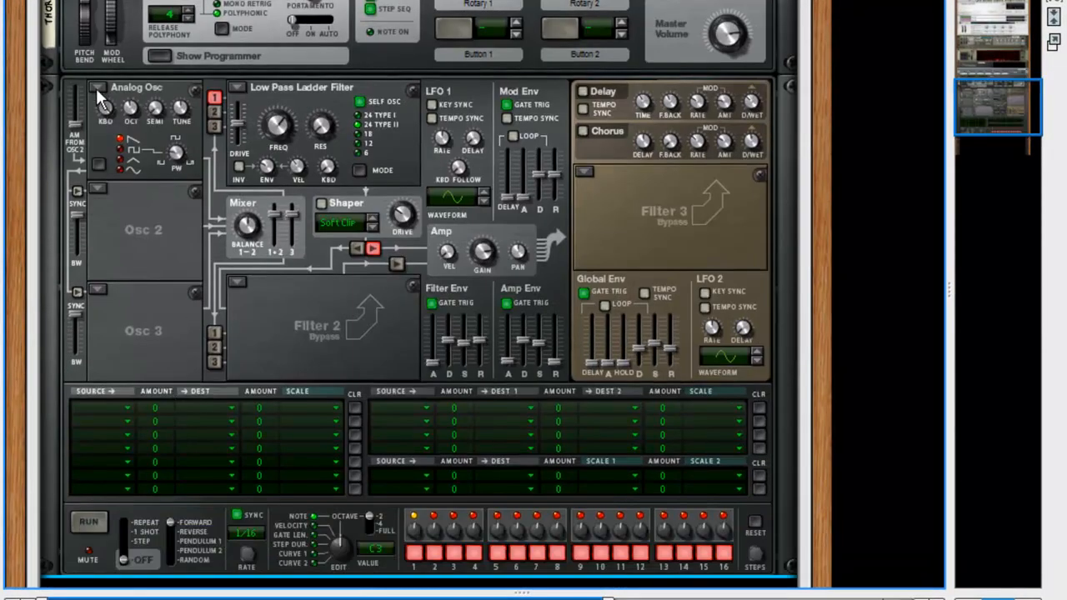
{"action": "left_click", "coordinate": [97, 87]}
{"action": "left_click", "coordinate": [183, 250]}
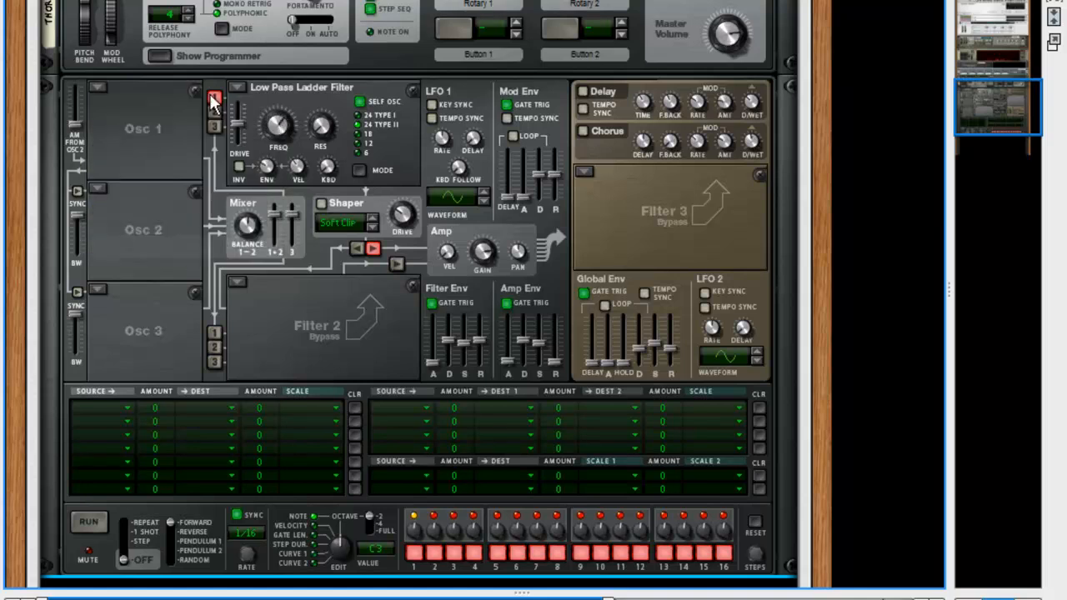
{"action": "left_click", "coordinate": [238, 87]}
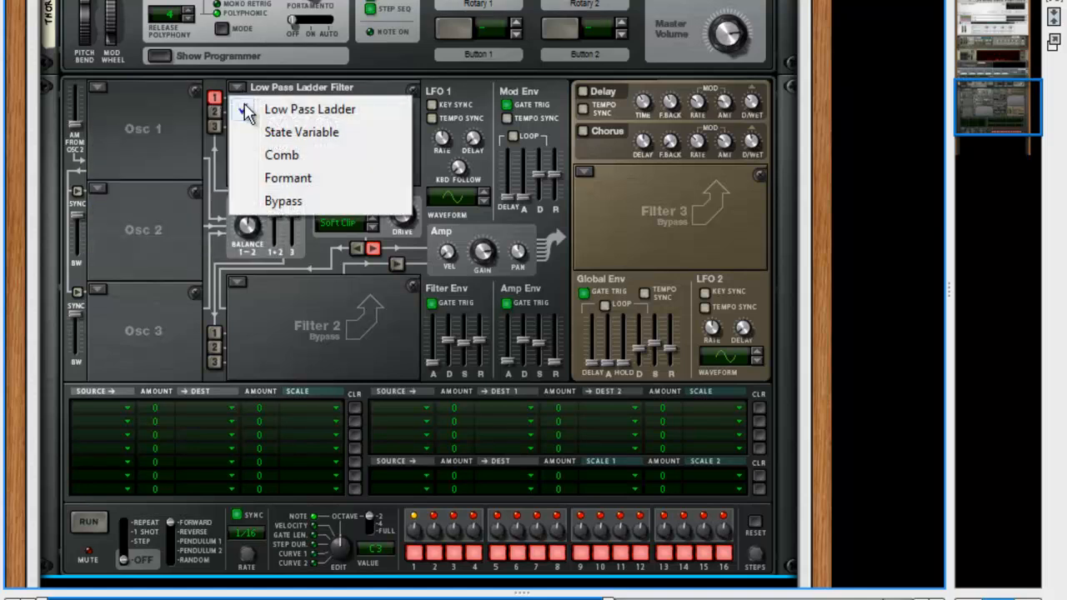
{"action": "left_click", "coordinate": [283, 200]}
{"action": "scroll", "coordinate": [213, 104], "scroll_direction": "down", "scroll_amount": 3}
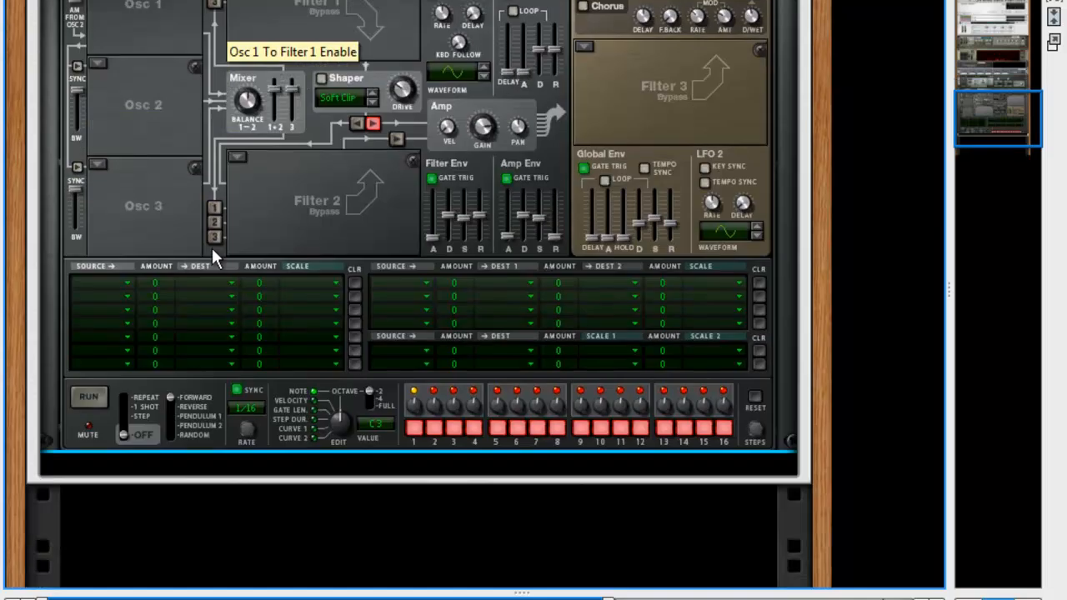
Set the first two mod matrix sources to Audio In1 and Audio In2
{"action": "left_click", "coordinate": [119, 280]}
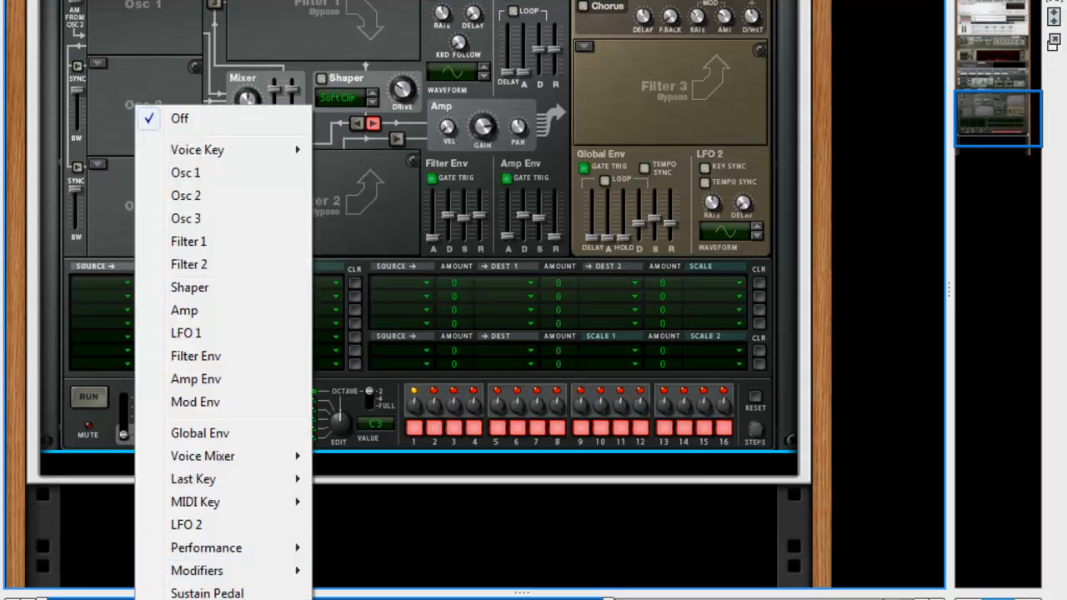
{"action": "left_click", "coordinate": [345, 599]}
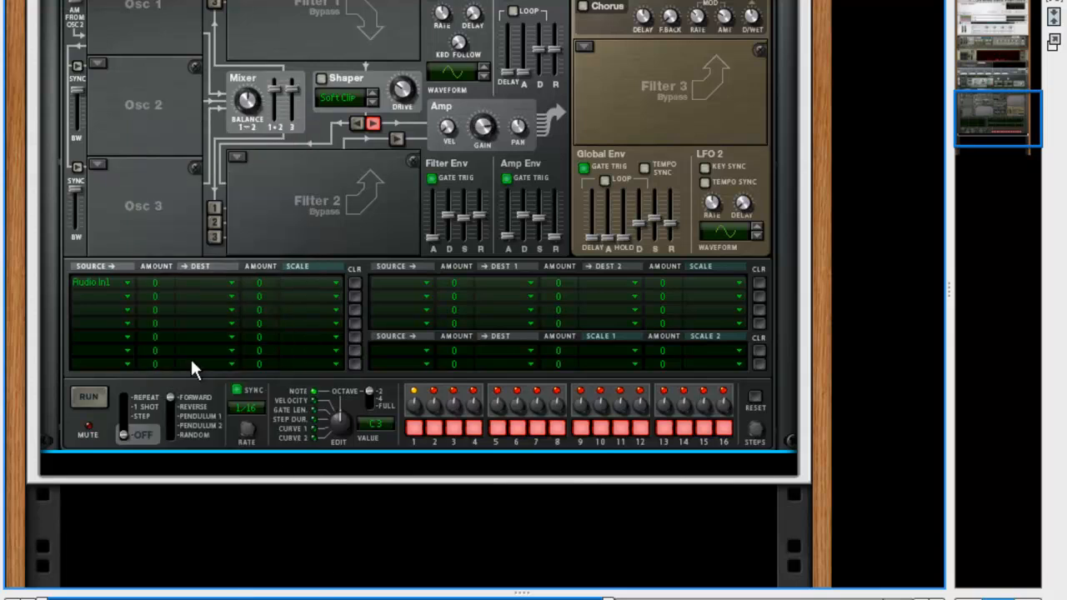
{"action": "left_click", "coordinate": [109, 296]}
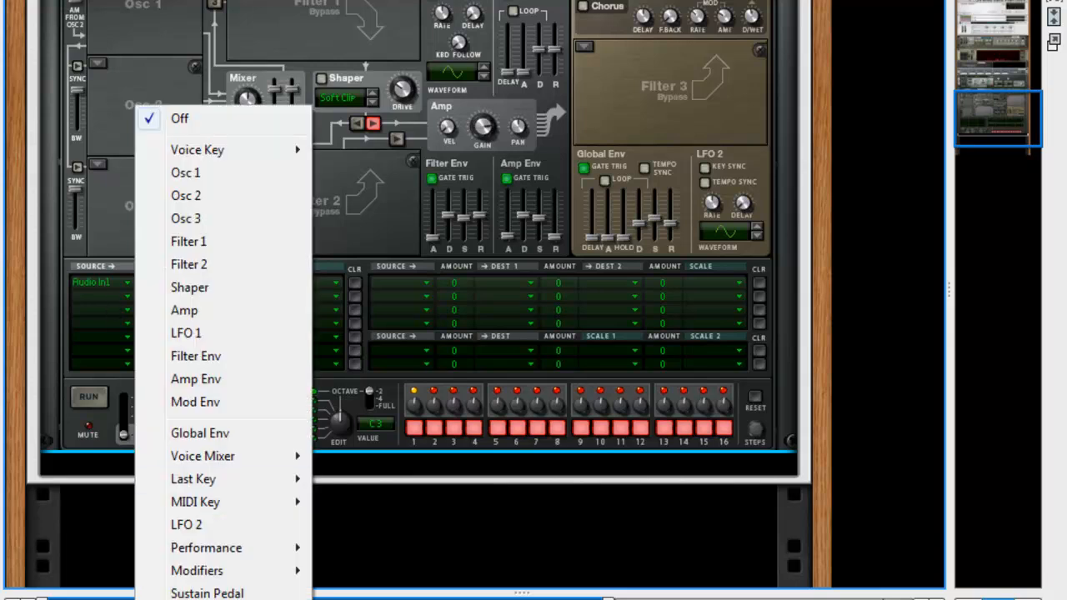
{"action": "left_click", "coordinate": [346, 599]}
{"action": "key", "text": "Tab"}
{"action": "scroll", "coordinate": [475, 200], "scroll_direction": "up", "scroll_amount": 3}
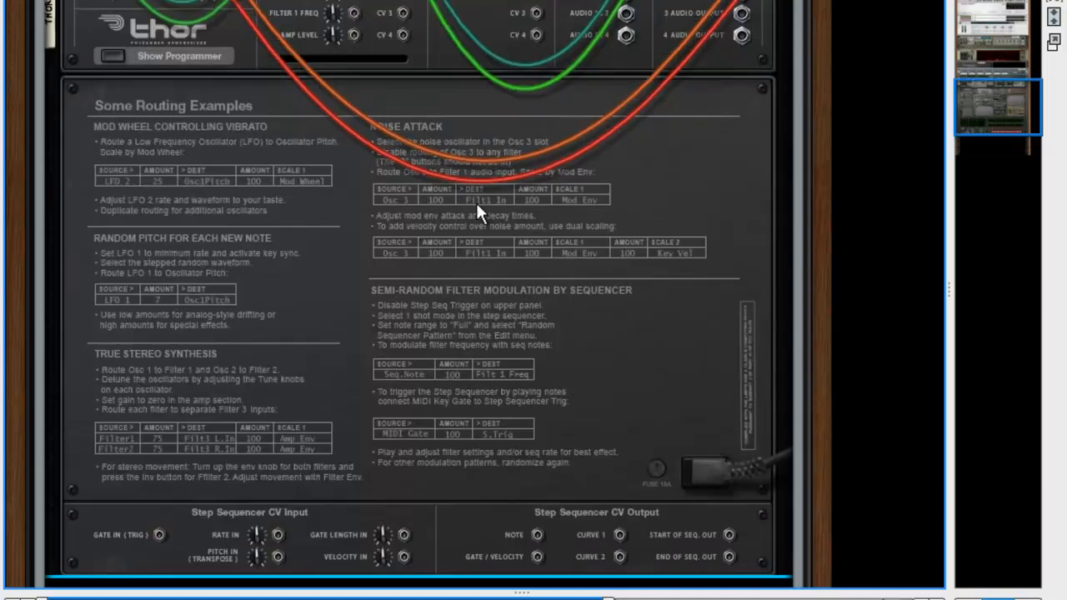
{"action": "key", "text": "Tab"}
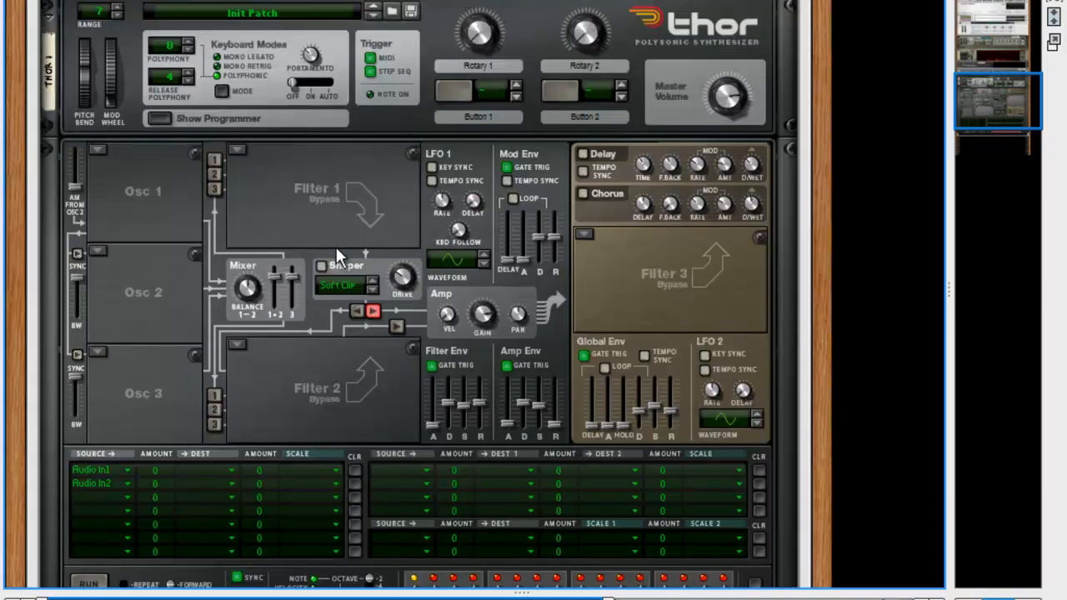
{"action": "scroll", "coordinate": [335, 246], "scroll_direction": "down", "scroll_amount": 1}
Raise both amounts to 100 and set destinations to Audio Out1 and Audio Out2
{"action": "left_click_drag", "start_coordinate": [150, 409], "coordinate": [150, 324]}
{"action": "left_click_drag", "start_coordinate": [151, 421], "coordinate": [153, 231]}
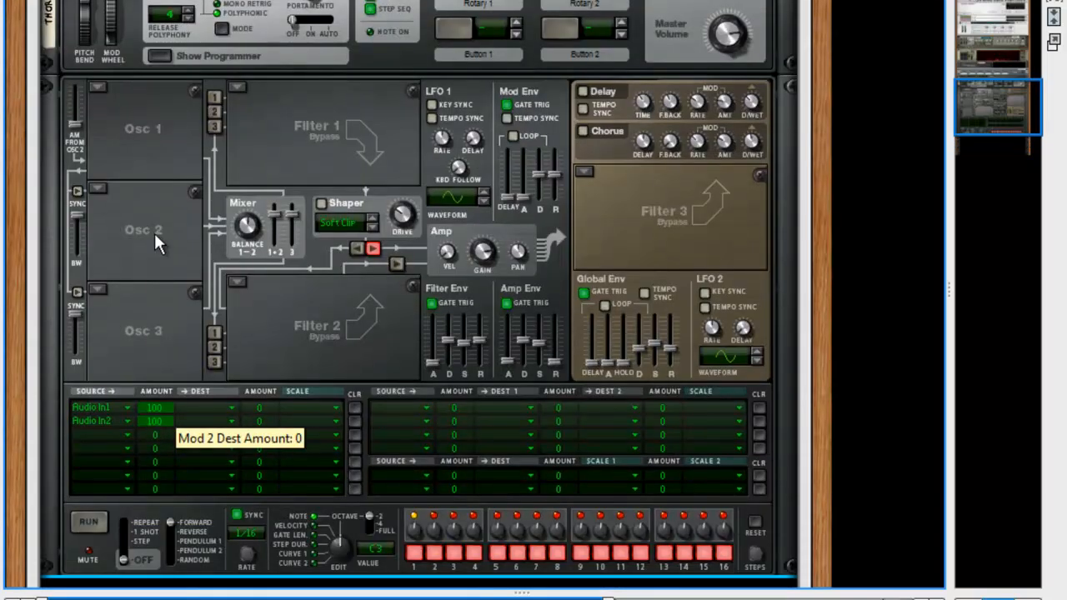
{"action": "left_click", "coordinate": [200, 407]}
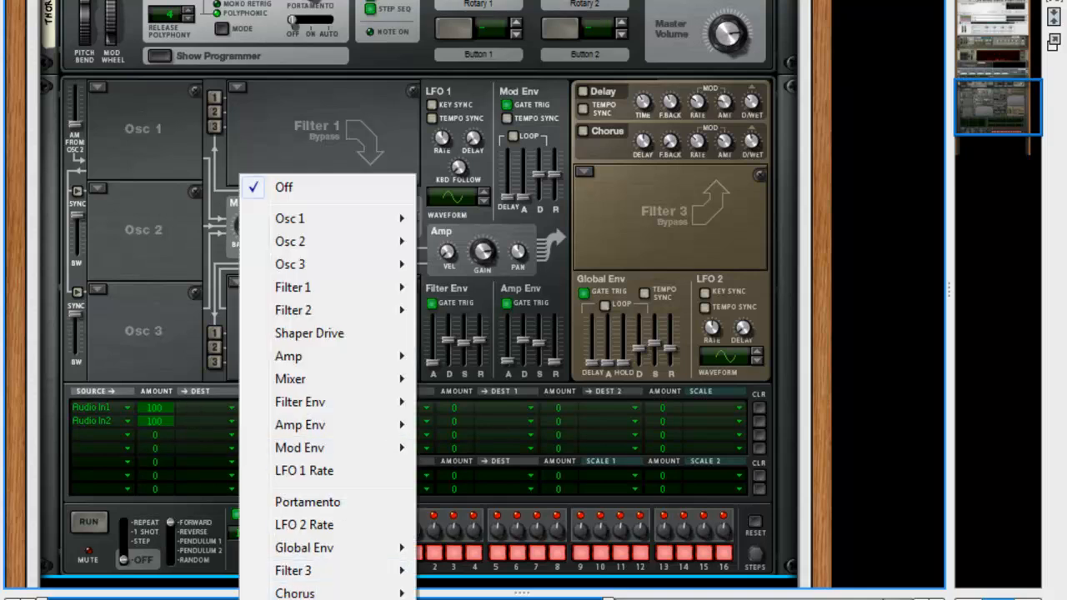
{"action": "left_click", "coordinate": [299, 557]}
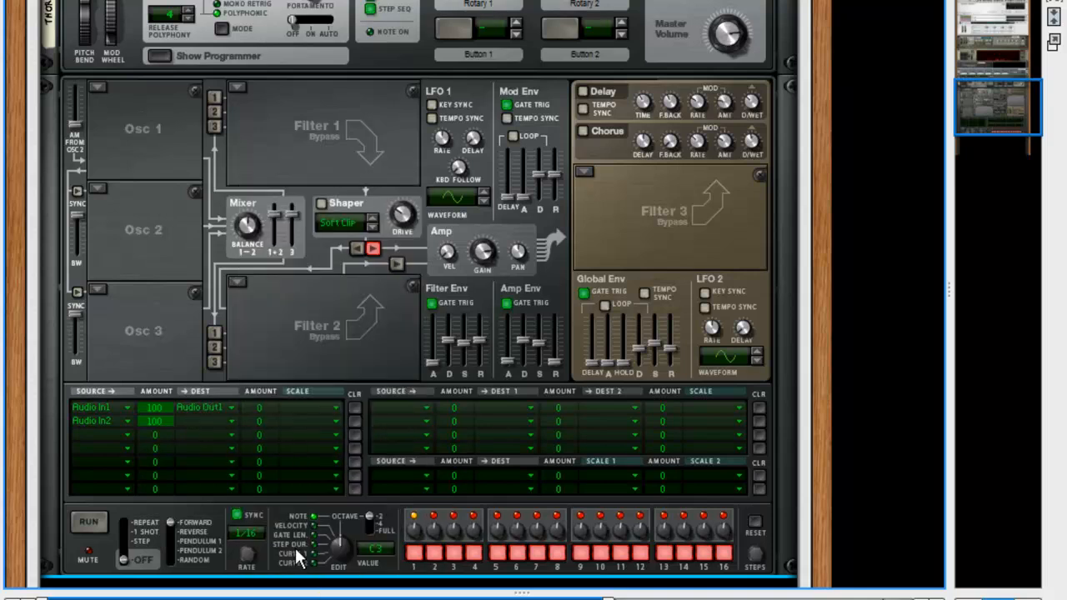
{"action": "left_click", "coordinate": [224, 420]}
{"action": "left_click", "coordinate": [450, 419]}
{"action": "scroll", "coordinate": [450, 418], "scroll_direction": "down", "scroll_amount": 3}
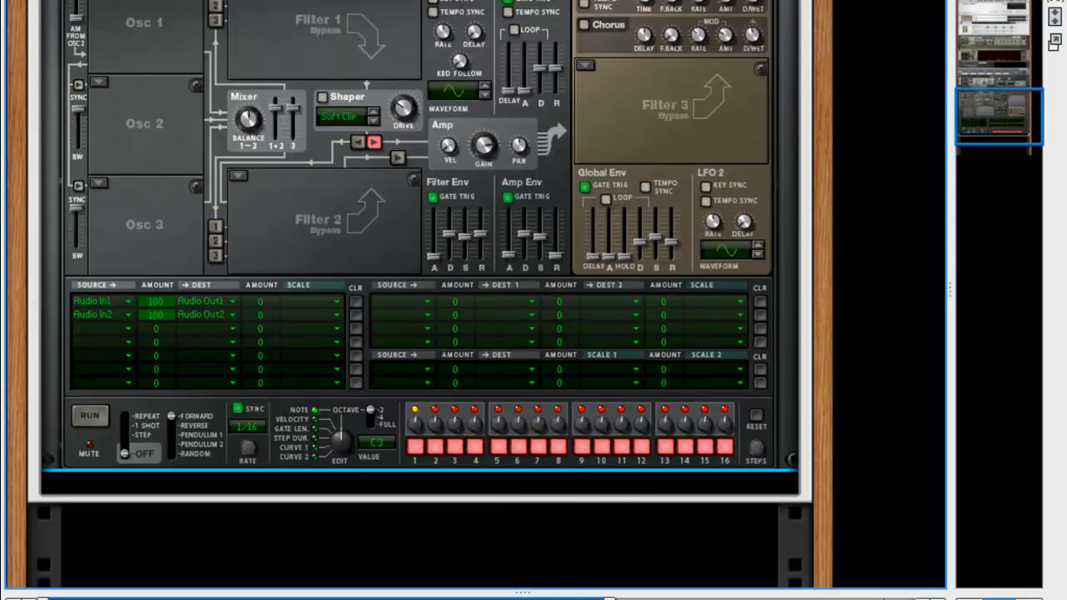
{"action": "scroll", "coordinate": [516, 501], "scroll_direction": "up", "scroll_amount": 10}
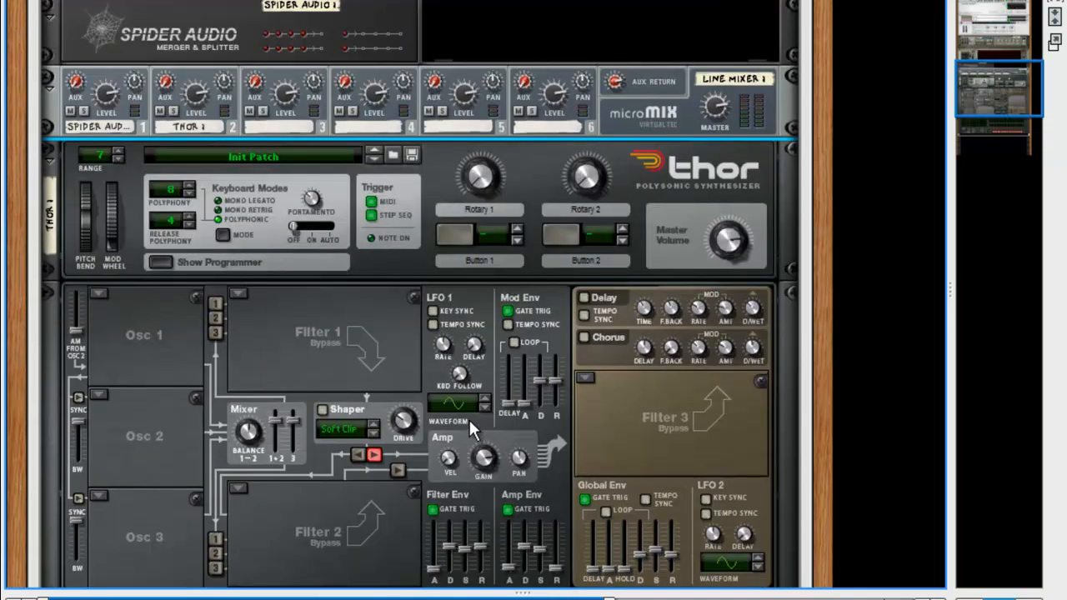
Start playback and drag both Audio In→Audio Out matrix amounts from 100 down to -100
{"action": "key", "text": "space"}
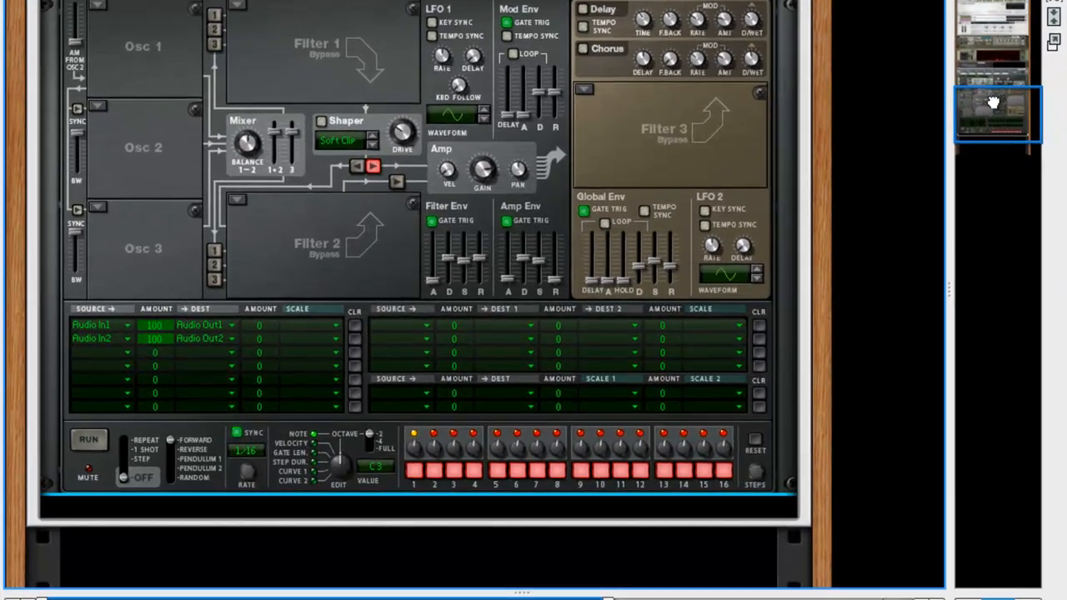
{"action": "left_click_drag", "start_coordinate": [877, 150], "coordinate": [877, 131]}
{"action": "left_click_drag", "start_coordinate": [992, 80], "coordinate": [992, 79]}
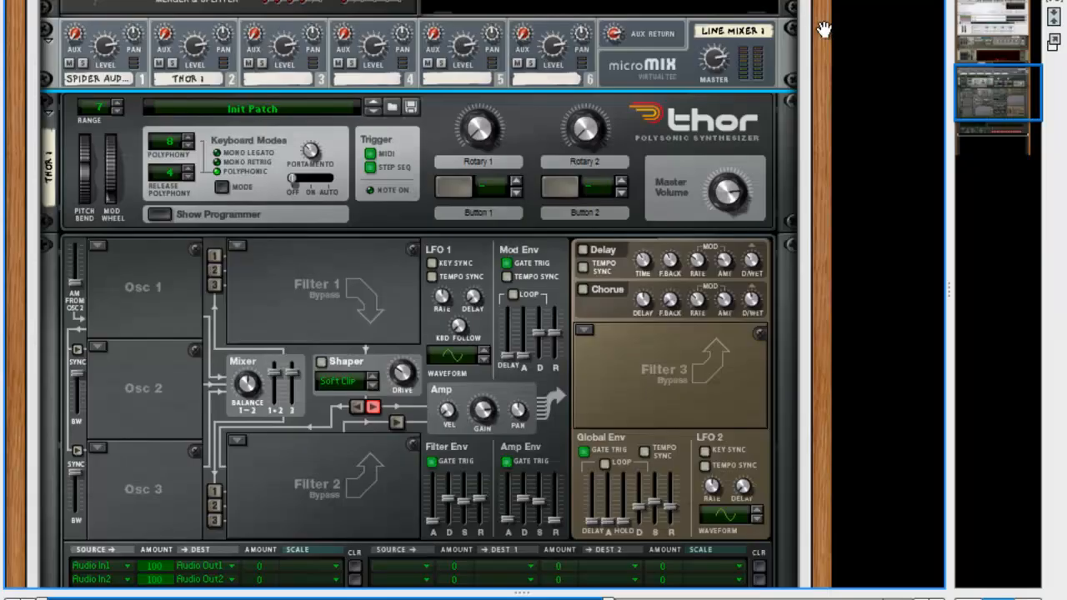
{"action": "left_click_drag", "start_coordinate": [992, 88], "coordinate": [992, 102]}
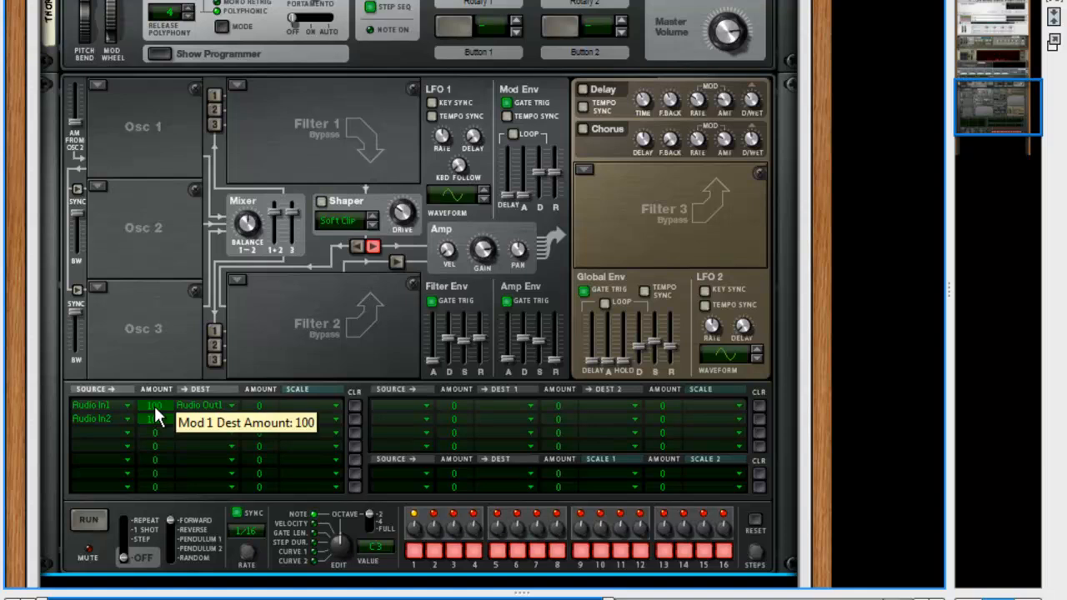
{"action": "left_click_drag", "start_coordinate": [155, 407], "coordinate": [159, 471]}
{"action": "left_click_drag", "start_coordinate": [158, 422], "coordinate": [158, 467]}
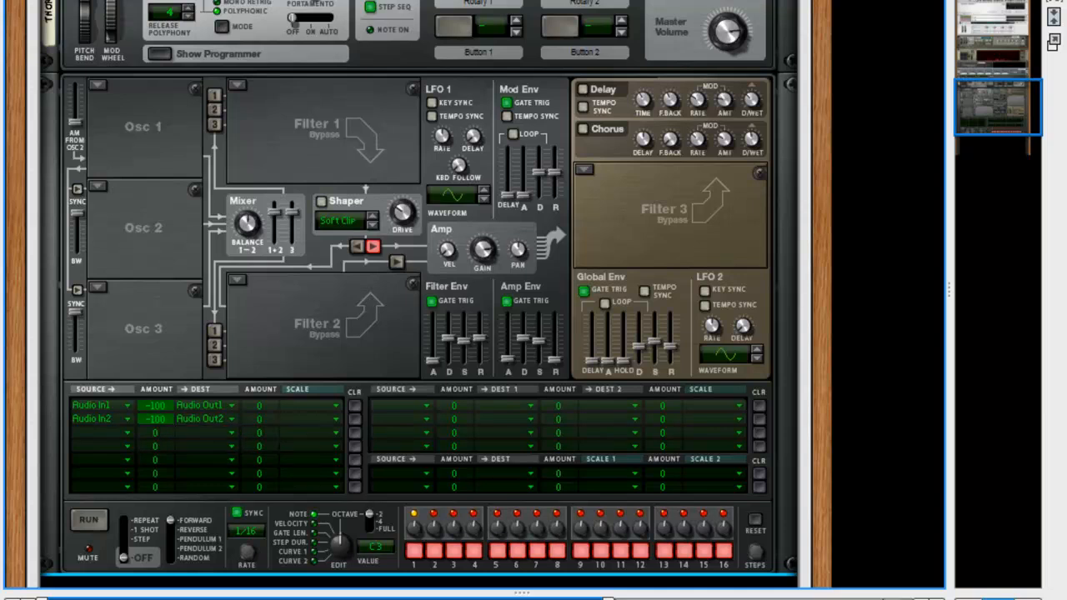
{"action": "left_click_drag", "start_coordinate": [1022, 93], "coordinate": [1019, 56]}
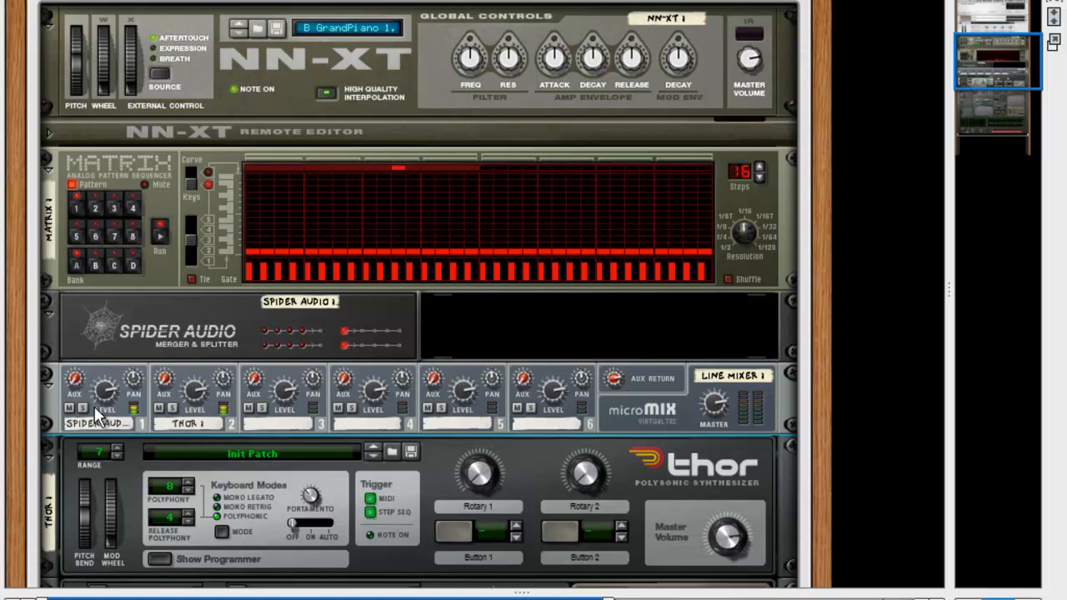
{"action": "left_click", "coordinate": [173, 409]}
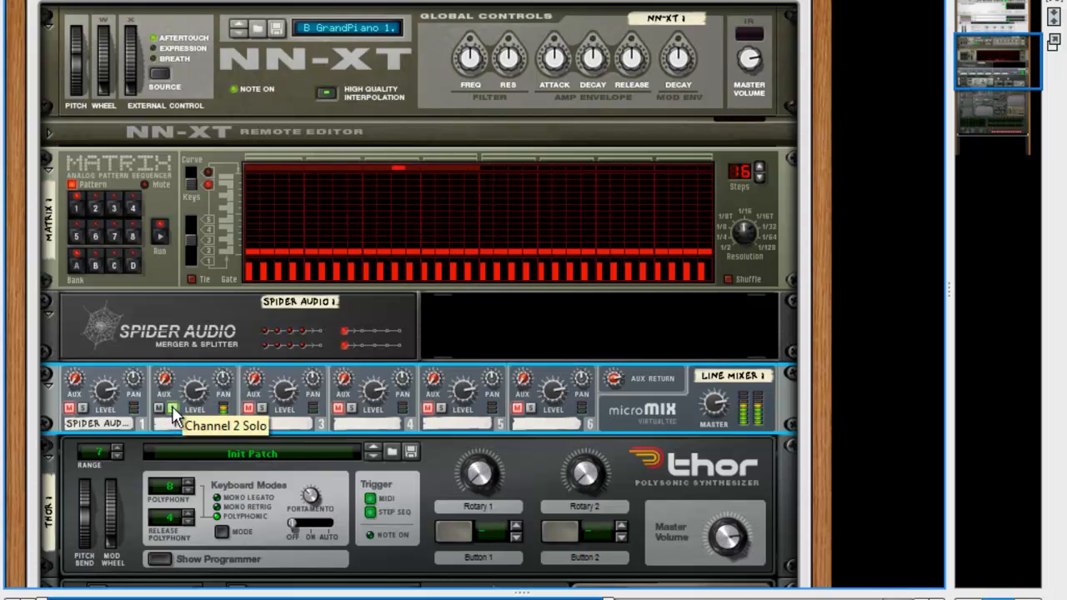
{"action": "left_click", "coordinate": [83, 409]}
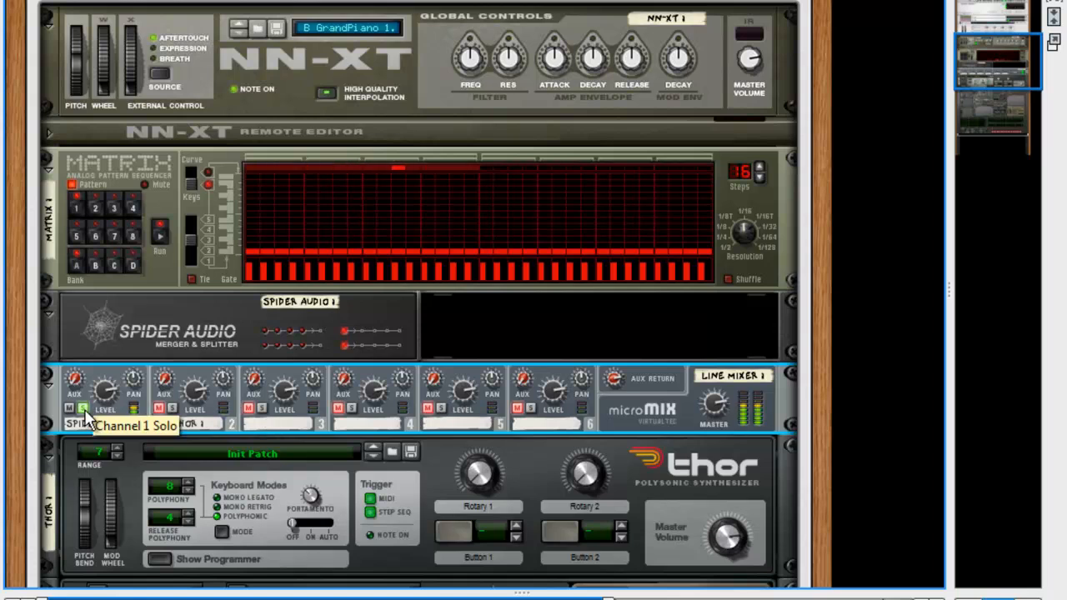
{"action": "left_click", "coordinate": [84, 409]}
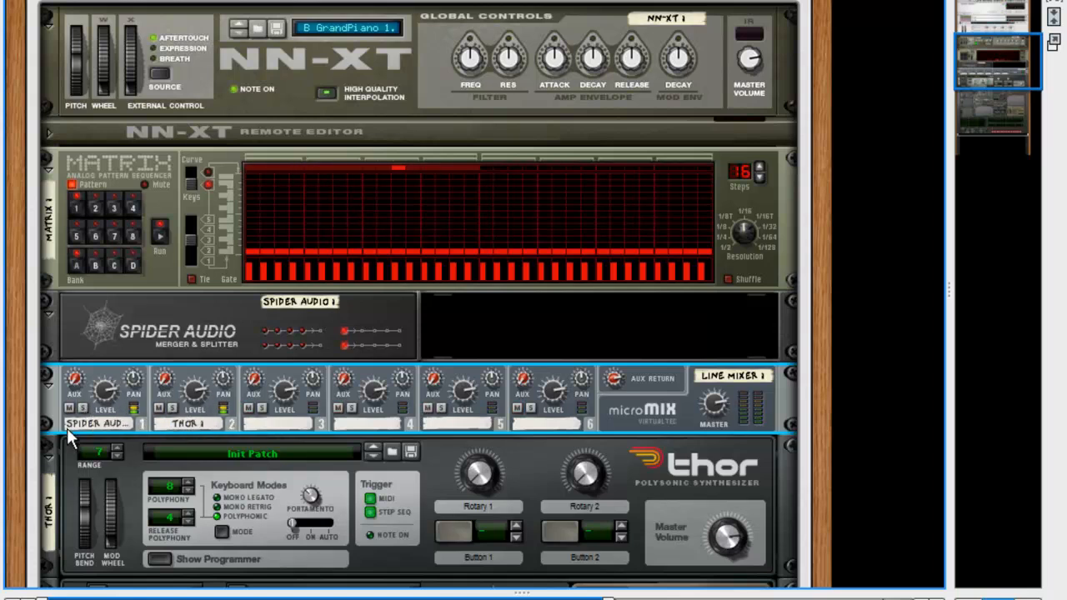
{"action": "left_click", "coordinate": [673, 508]}
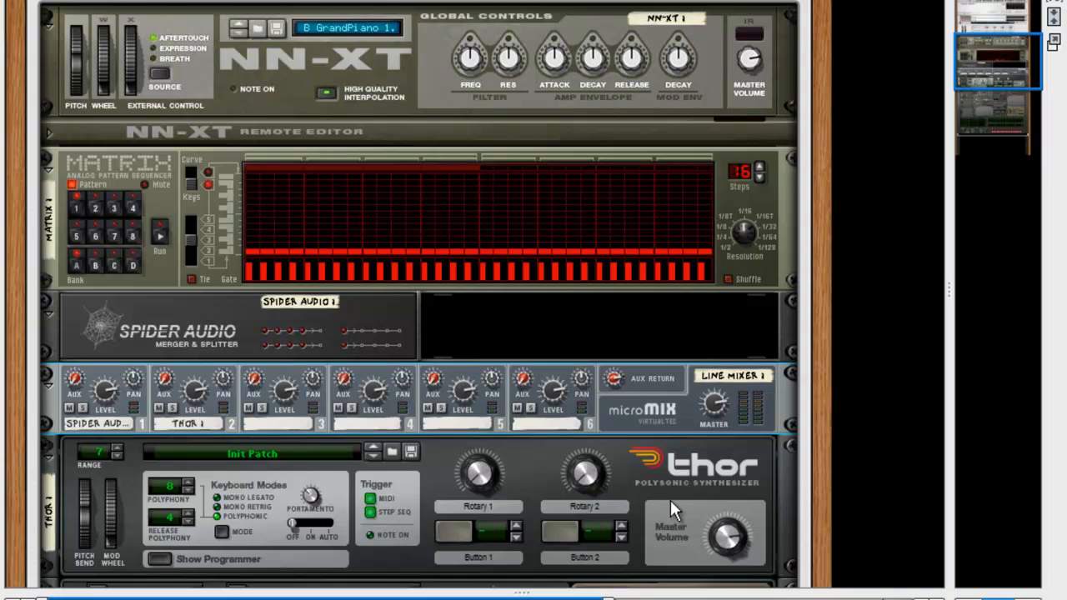
{"action": "mouse_move", "coordinate": [1000, 66]}
{"action": "left_mouse_down"}
{"action": "mouse_move", "coordinate": [1002, 117]}
{"action": "mouse_move", "coordinate": [991, 73]}
{"action": "left_mouse_up"}
On the rack's rear, unfold the Mix Channel and unplug the green Spider Audio cable
{"action": "key", "text": "Tab"}
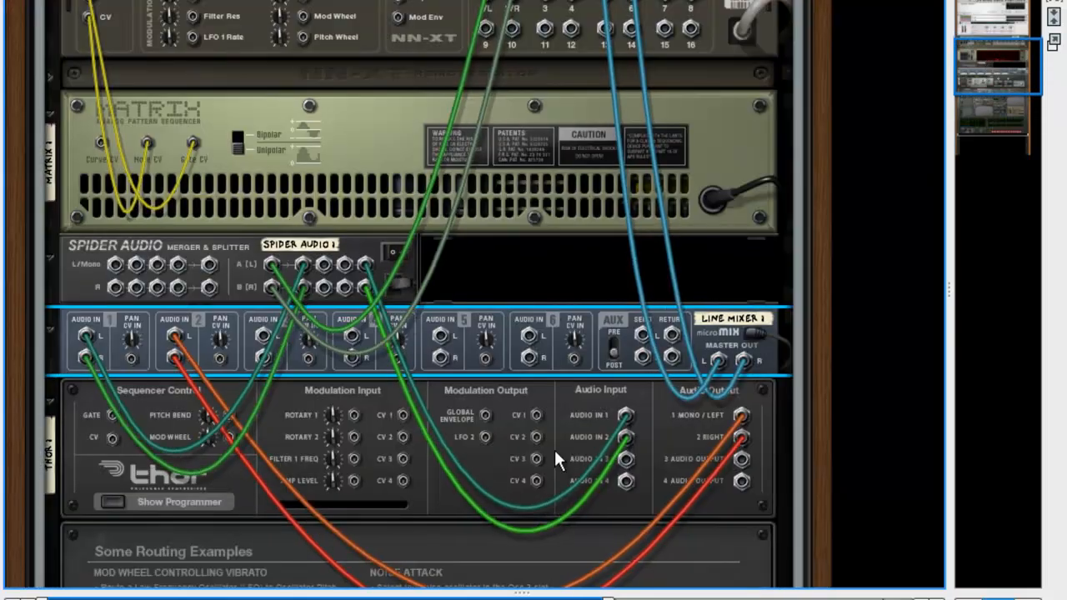
{"action": "scroll", "coordinate": [434, 421], "scroll_direction": "up", "scroll_amount": 2}
{"action": "scroll", "coordinate": [436, 426], "scroll_direction": "up", "scroll_amount": 5}
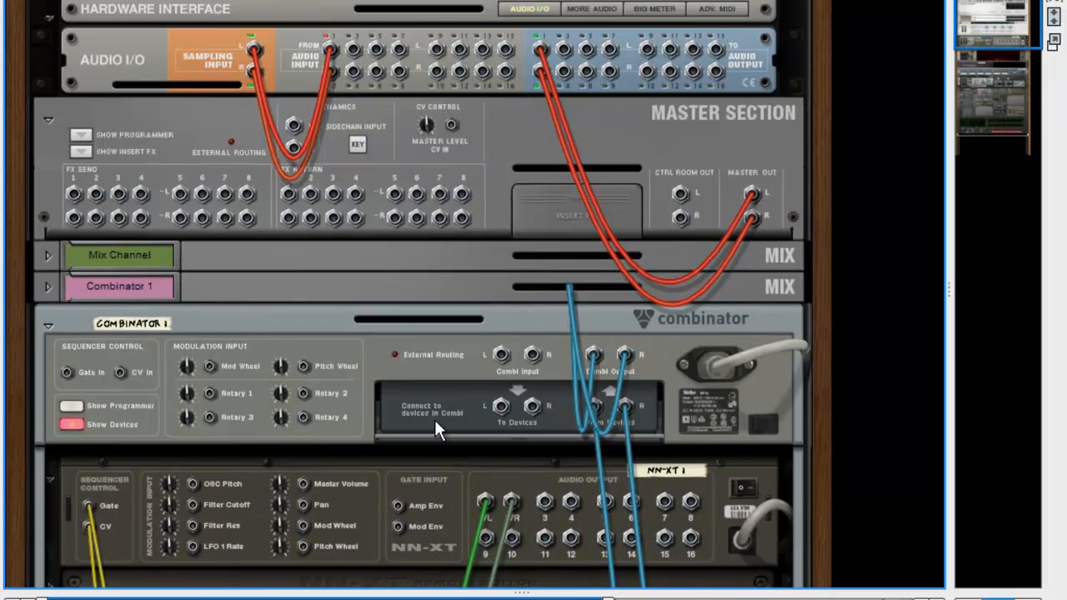
{"action": "left_click", "coordinate": [48, 255]}
{"action": "scroll", "coordinate": [298, 269], "scroll_direction": "down", "scroll_amount": 2}
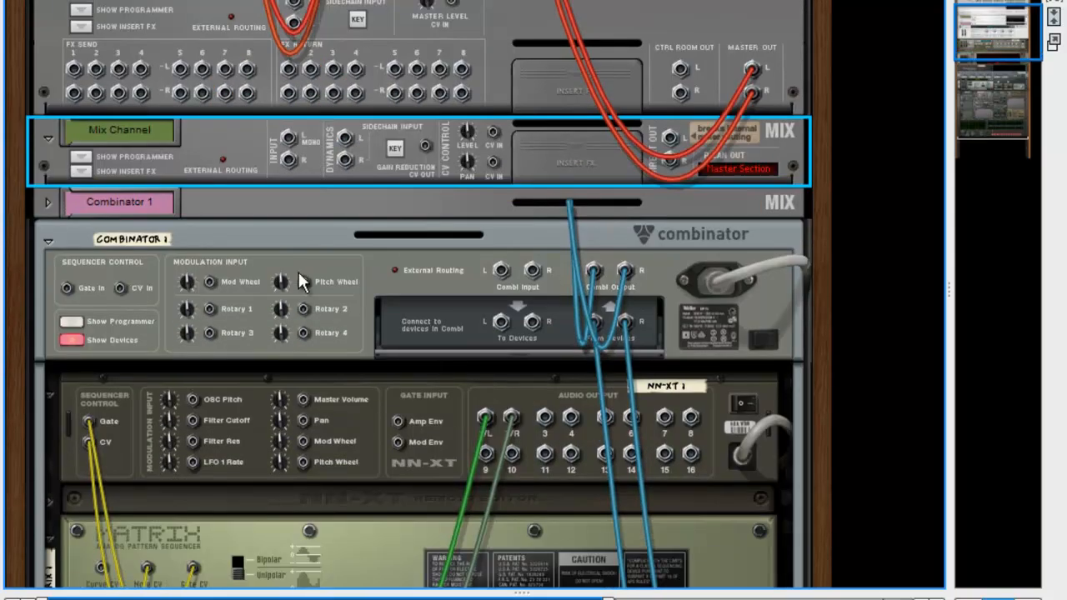
{"action": "scroll", "coordinate": [301, 277], "scroll_direction": "down", "scroll_amount": 3}
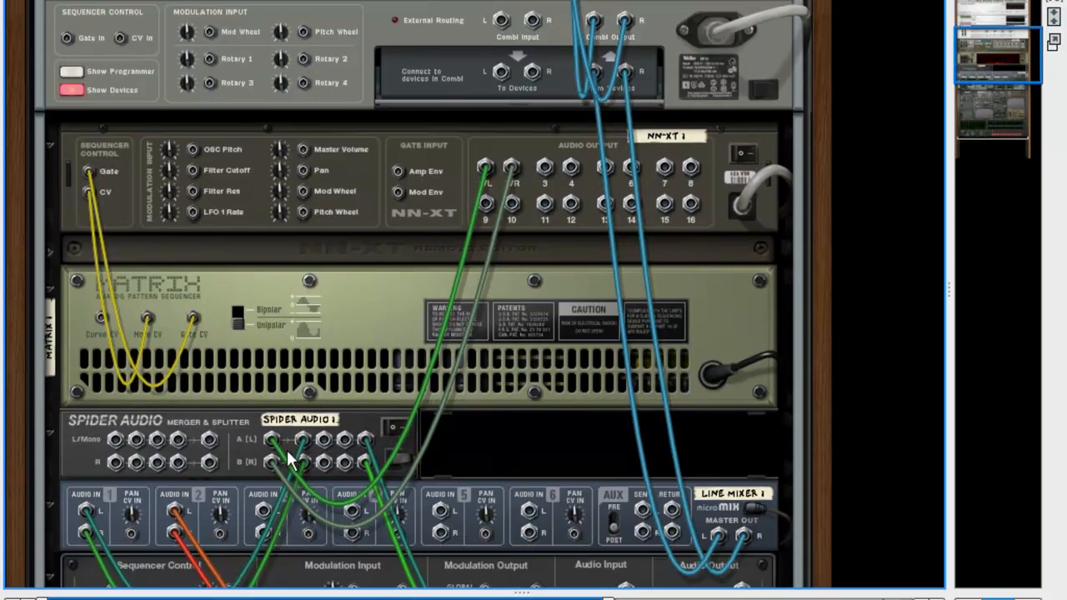
{"action": "left_click", "coordinate": [372, 435]}
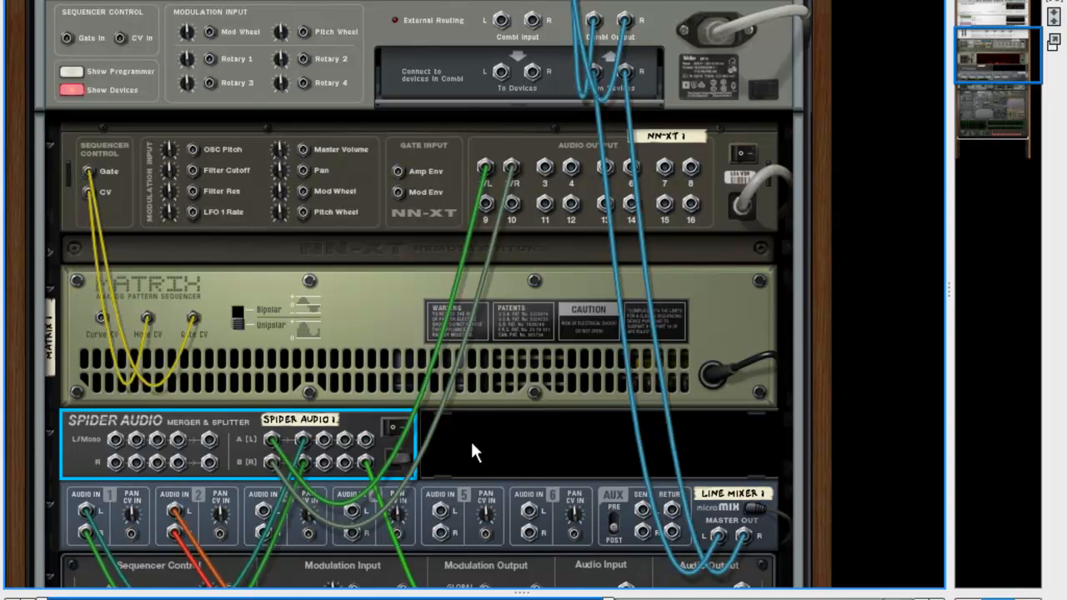
{"action": "left_click_drag", "start_coordinate": [364, 461], "coordinate": [377, 485]}
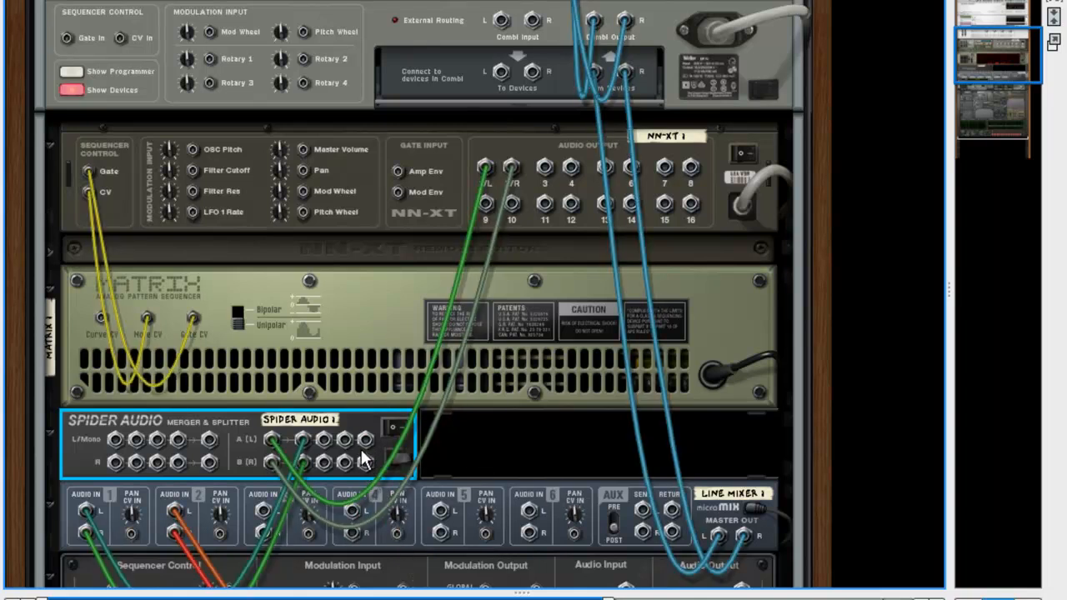
Patch a Spider Audio output into the Mix Channel's Input L and show the main mixer with F5
{"action": "left_click", "coordinate": [178, 516]}
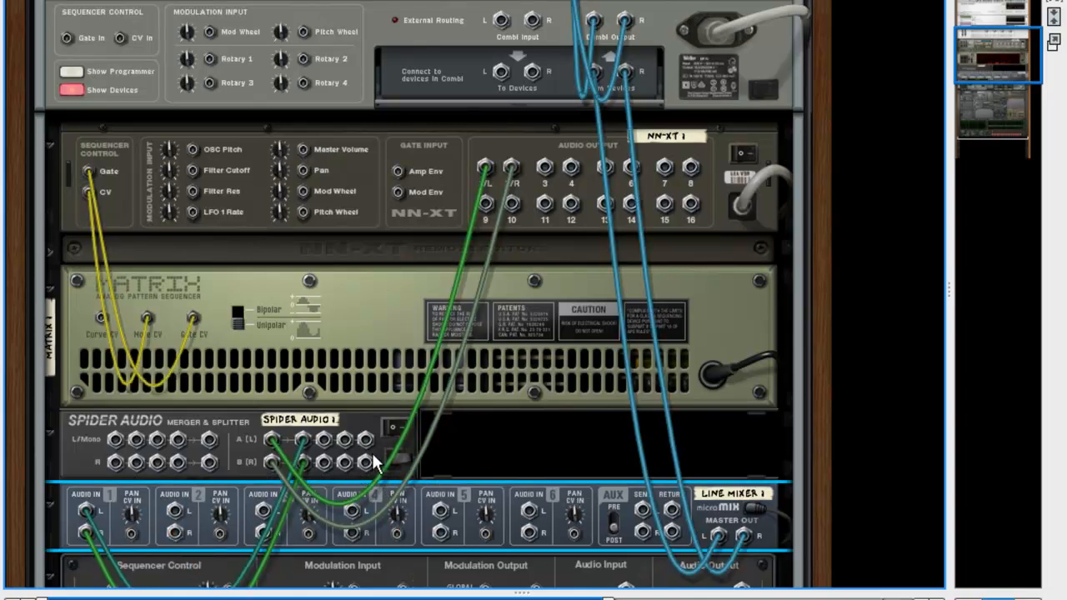
{"action": "key", "text": "Tab"}
{"action": "key", "text": "Tab"}
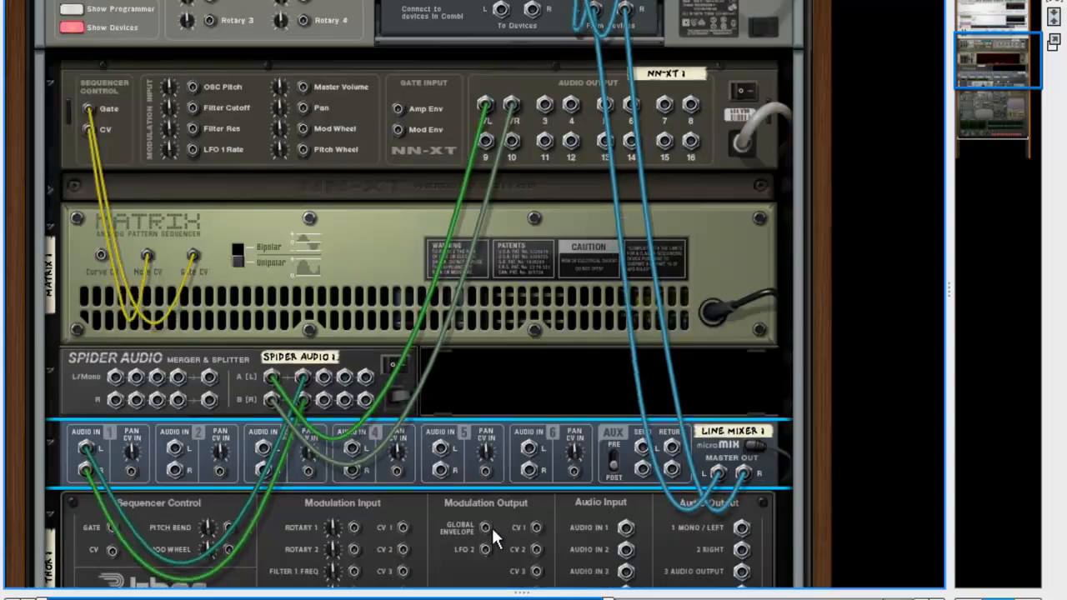
{"action": "key", "text": "Tab"}
{"action": "key", "text": "Tab"}
{"action": "left_click_drag", "start_coordinate": [365, 379], "coordinate": [462, 395]}
{"action": "scroll", "coordinate": [472, 381], "scroll_direction": "up", "scroll_amount": 3}
{"action": "left_click_drag", "start_coordinate": [461, 400], "coordinate": [288, 144]}
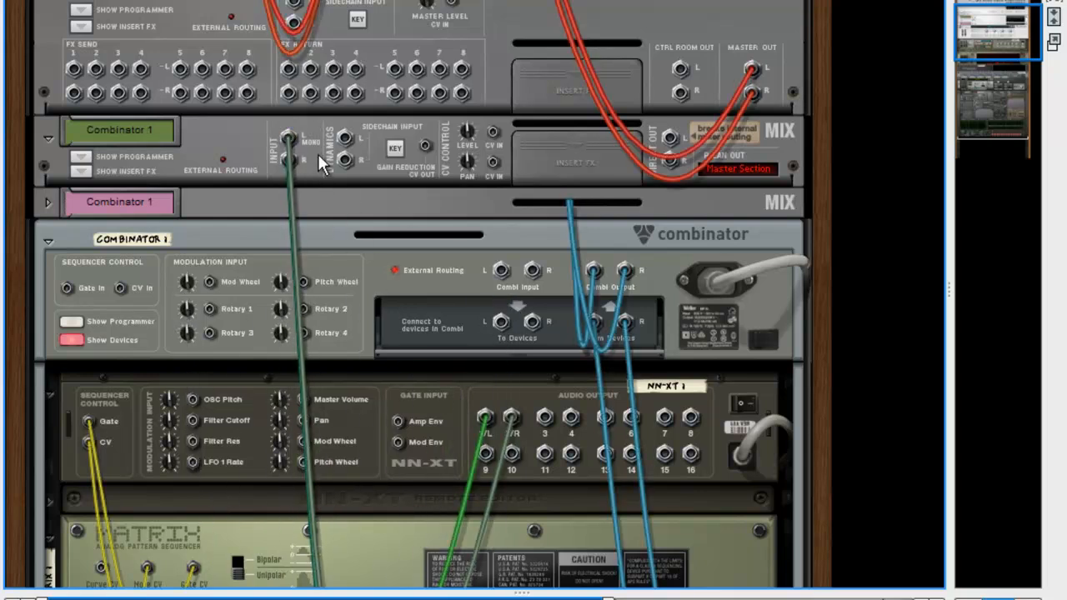
{"action": "key", "text": "F5"}
{"action": "scroll", "coordinate": [679, 335], "scroll_direction": "up", "scroll_amount": 8}
{"action": "scroll", "coordinate": [679, 335], "scroll_direction": "down", "scroll_amount": 8}
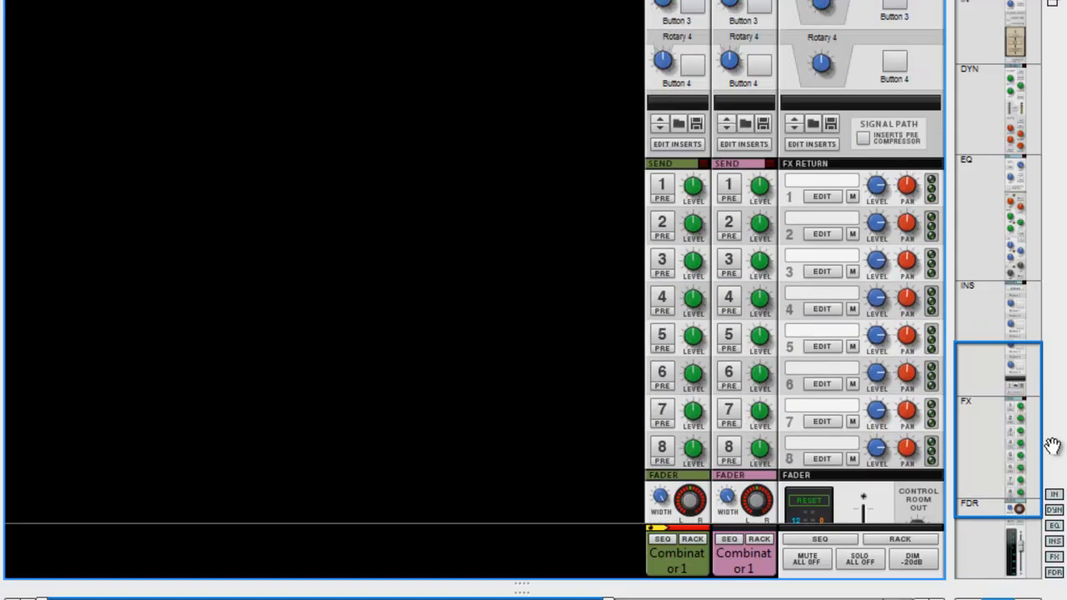
{"action": "left_click_drag", "start_coordinate": [998, 474], "coordinate": [992, 517]}
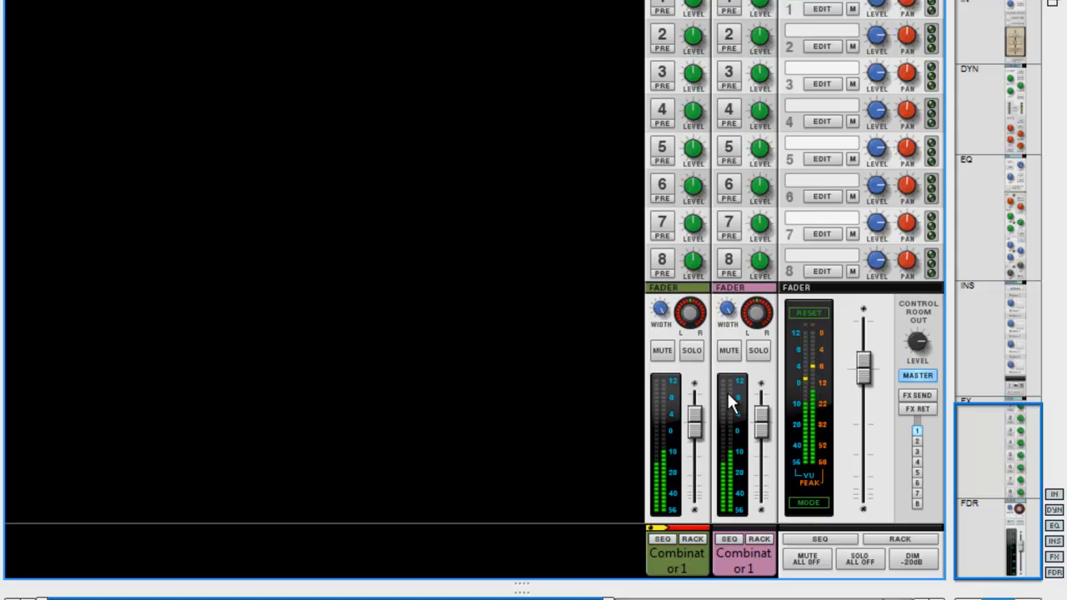
{"action": "left_click_drag", "start_coordinate": [1000, 466], "coordinate": [950, 7]}
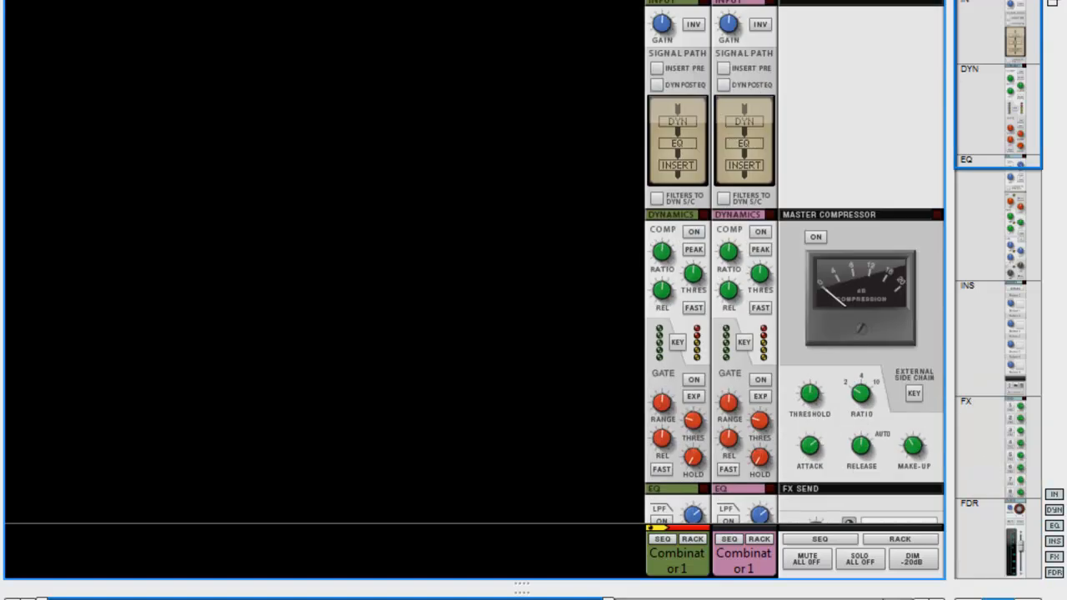
{"action": "left_click", "coordinate": [696, 27]}
{"action": "left_click_drag", "start_coordinate": [1019, 38], "coordinate": [973, 438]}
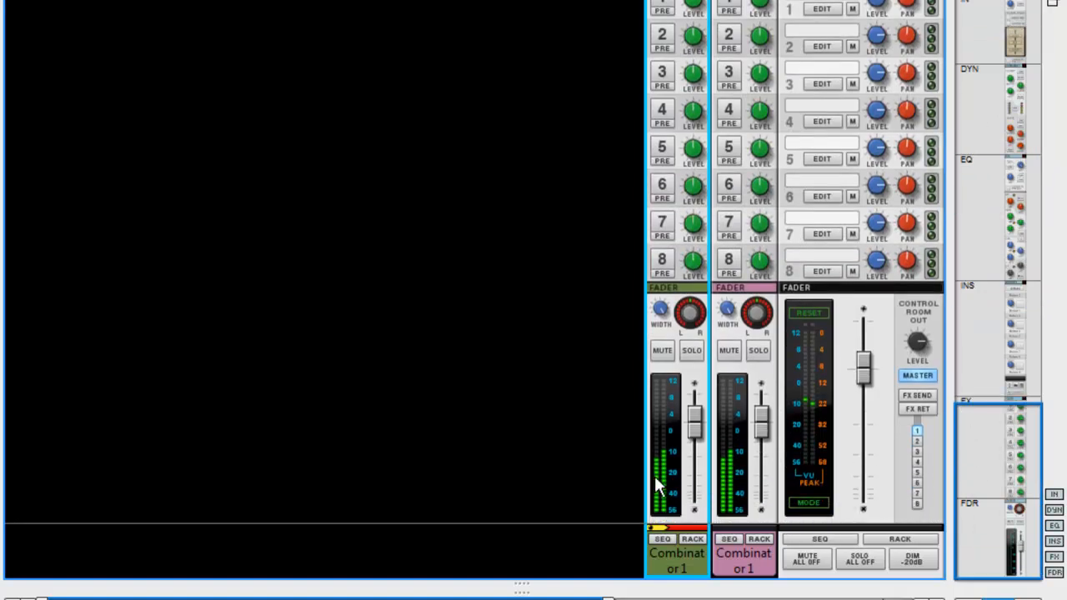
{"action": "left_click_drag", "start_coordinate": [995, 495], "coordinate": [997, 72]}
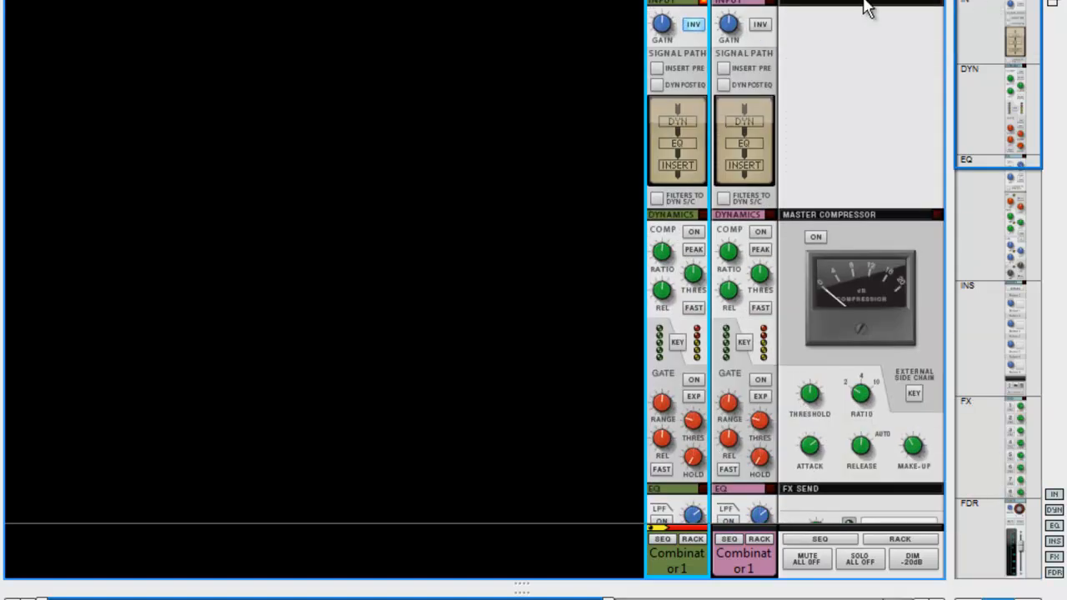
{"action": "left_click", "coordinate": [761, 26]}
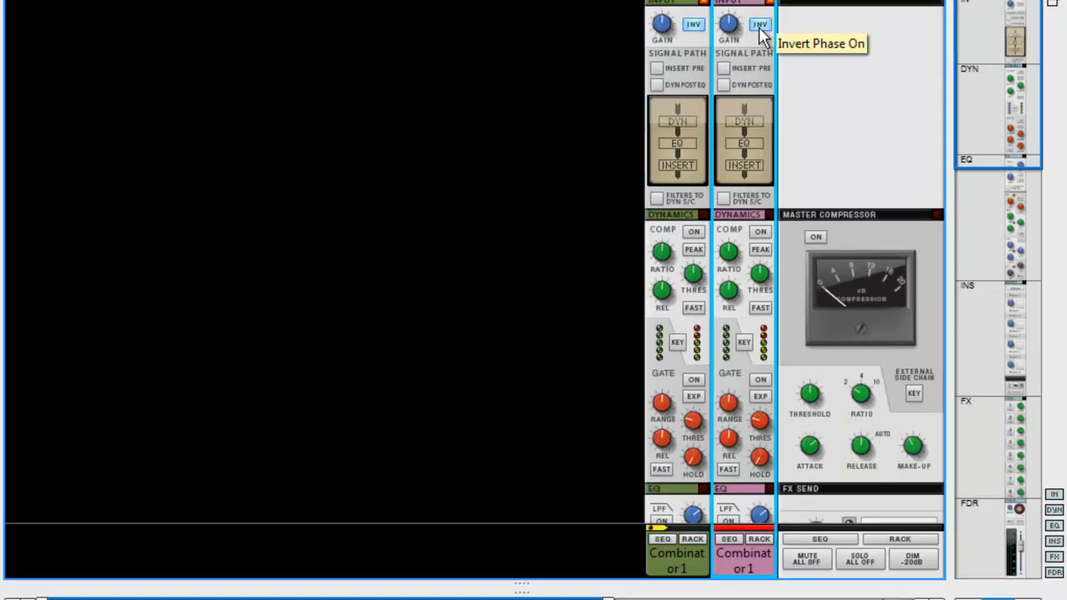
{"action": "left_click_drag", "start_coordinate": [1001, 52], "coordinate": [968, 5]}
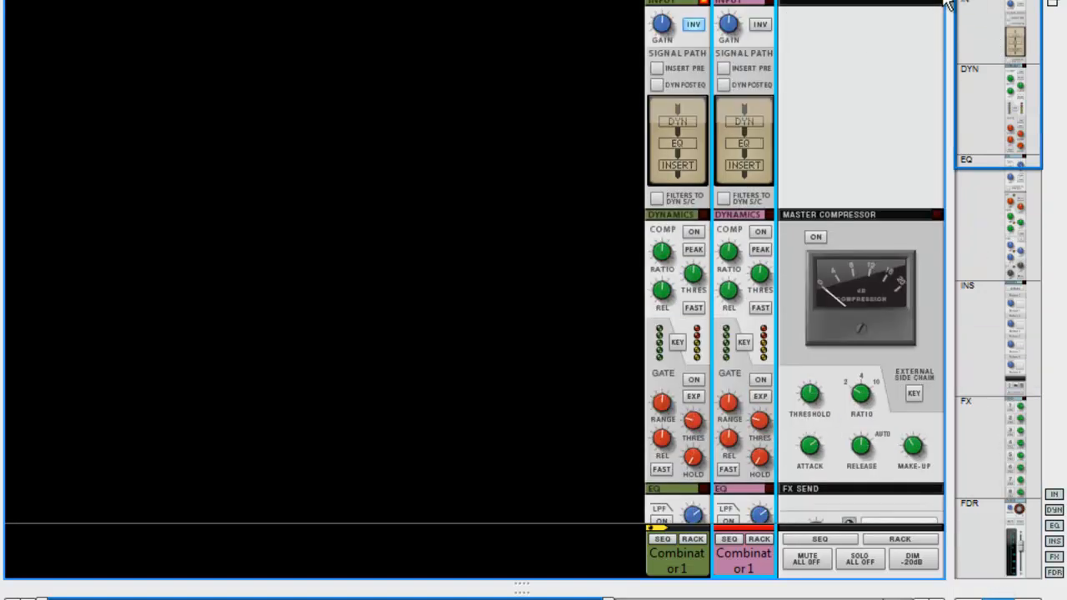
{"action": "left_click", "coordinate": [697, 27]}
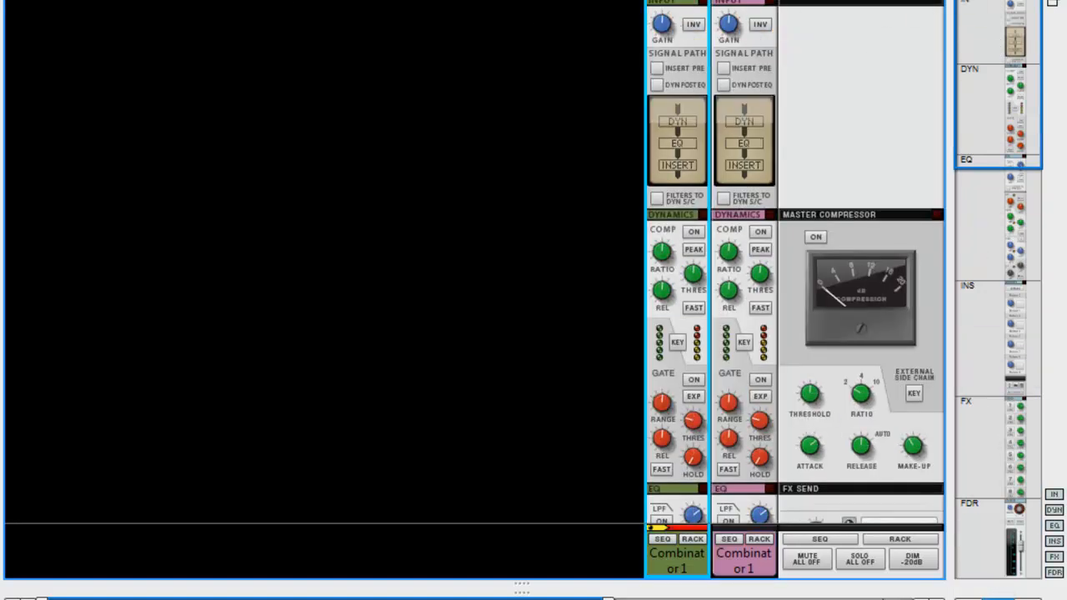